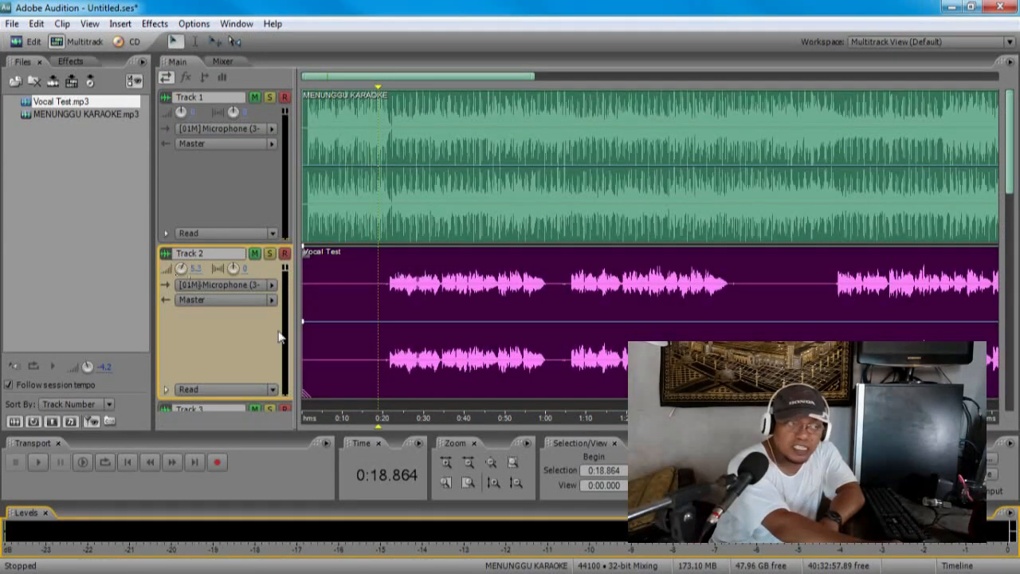
# Step: Open Track 2's Vocal Test clip for waveform editing and raise the gain of its first vocal section, from 0:21 to about 1:01
pyautogui.click(493, 481)
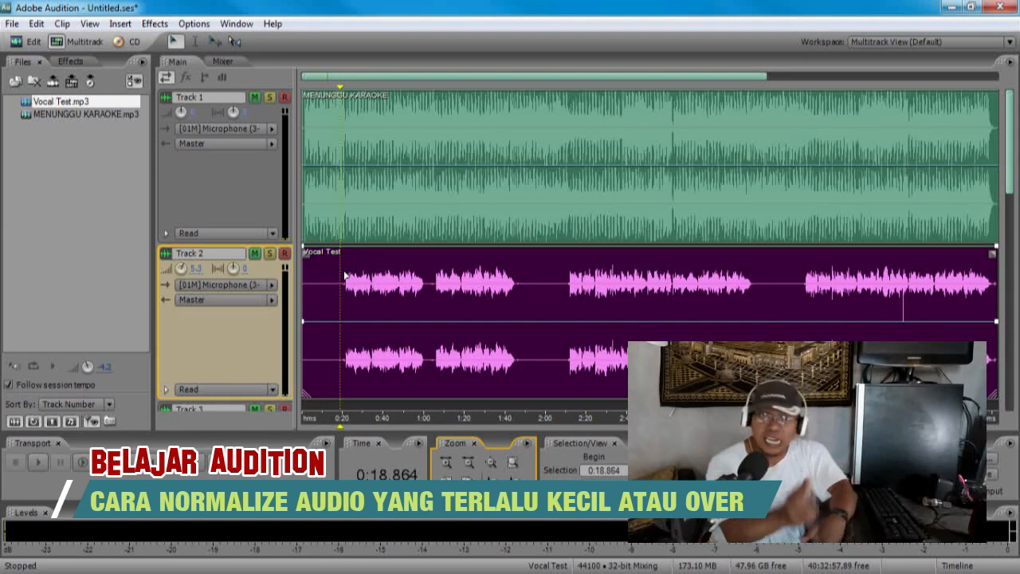
pyautogui.click(446, 464)
pyautogui.click(433, 367)
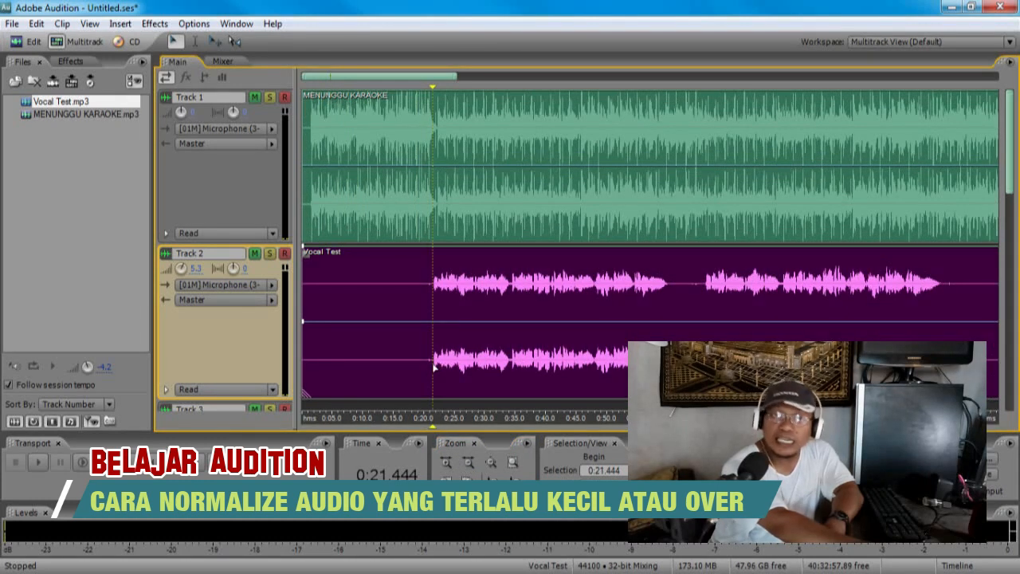
pyautogui.doubleClick(434, 367)
pyautogui.moveTo(316, 199); pyautogui.dragTo(597, 199)
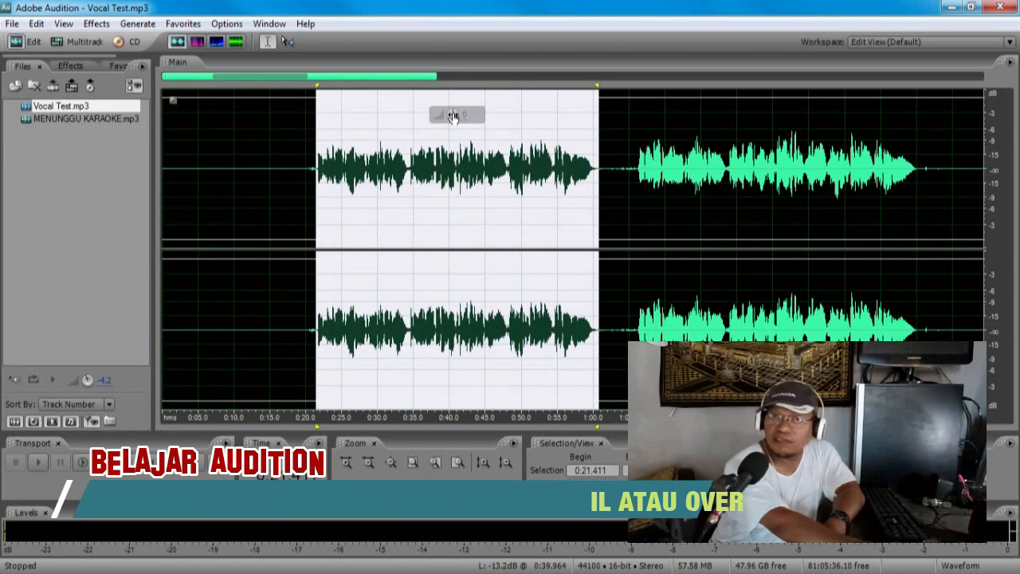
pyautogui.moveTo(452, 116); pyautogui.dragTo(477, 117)
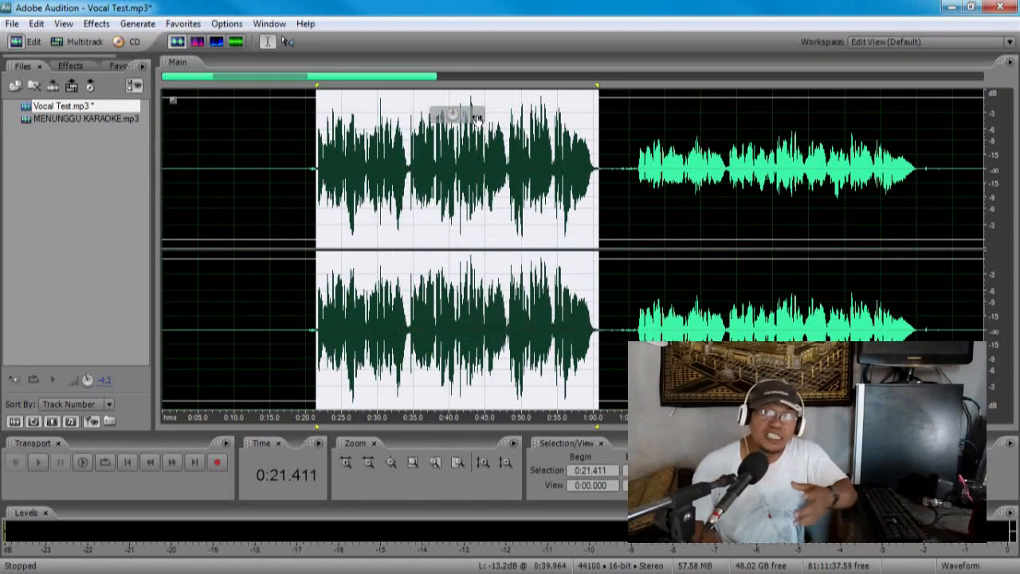
# Step: Undo the gain change on the first vocal section and return to the multitrack session
pyautogui.click(36, 23)
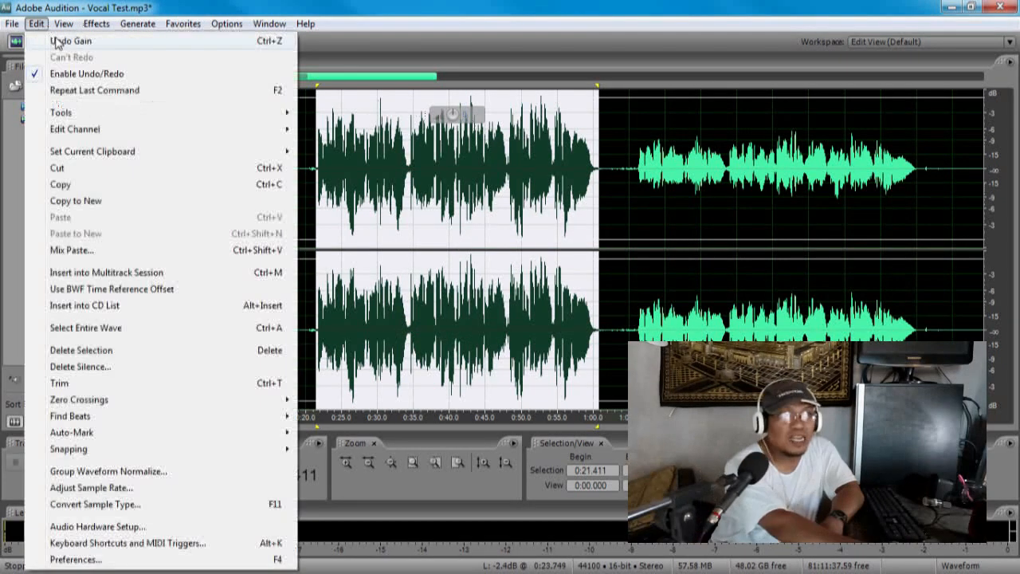
pyautogui.click(58, 36)
pyautogui.click(82, 42)
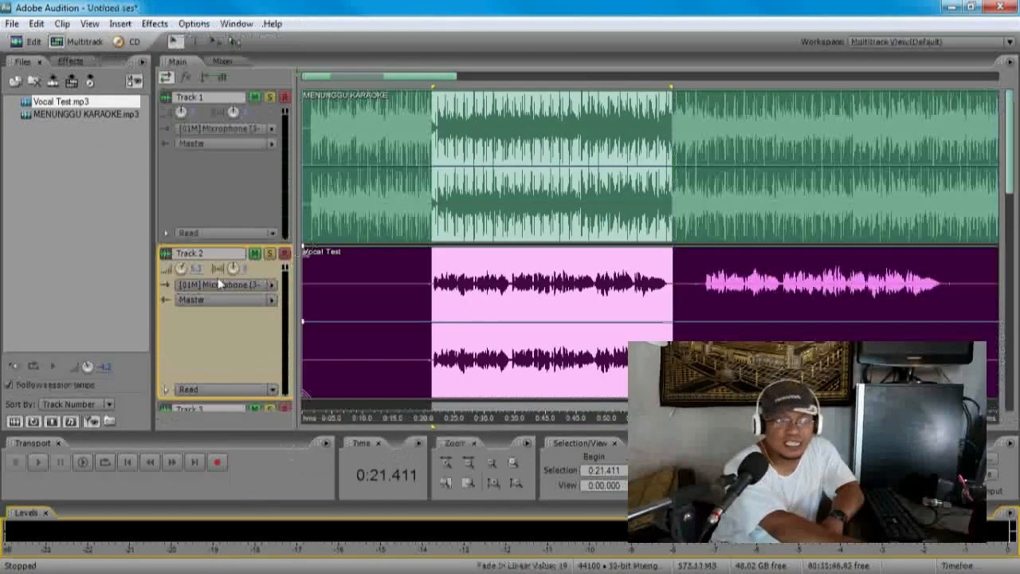
# Step: Reopen the Vocal Test clip for waveform editing and select the gap between the first two vocal sections, about 1:01 to 1:06
pyautogui.click(531, 328)
pyautogui.doubleClick(469, 301)
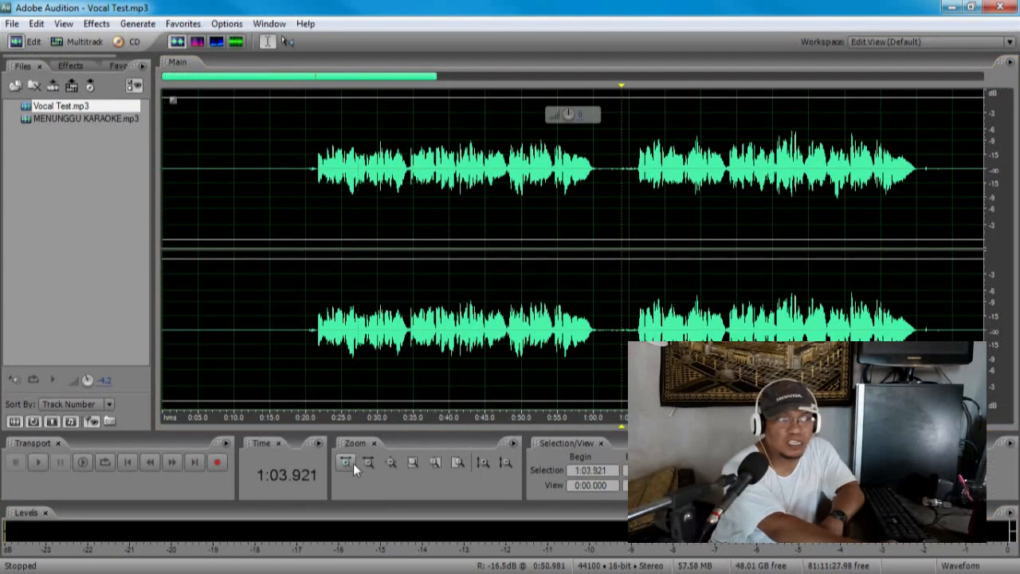
pyautogui.click(347, 462)
pyautogui.moveTo(504, 199); pyautogui.dragTo(624, 199)
# Step: Undo the last edit in the vocal file and go back to the multitrack session
pyautogui.click(38, 25)
pyautogui.click(57, 43)
pyautogui.click(83, 43)
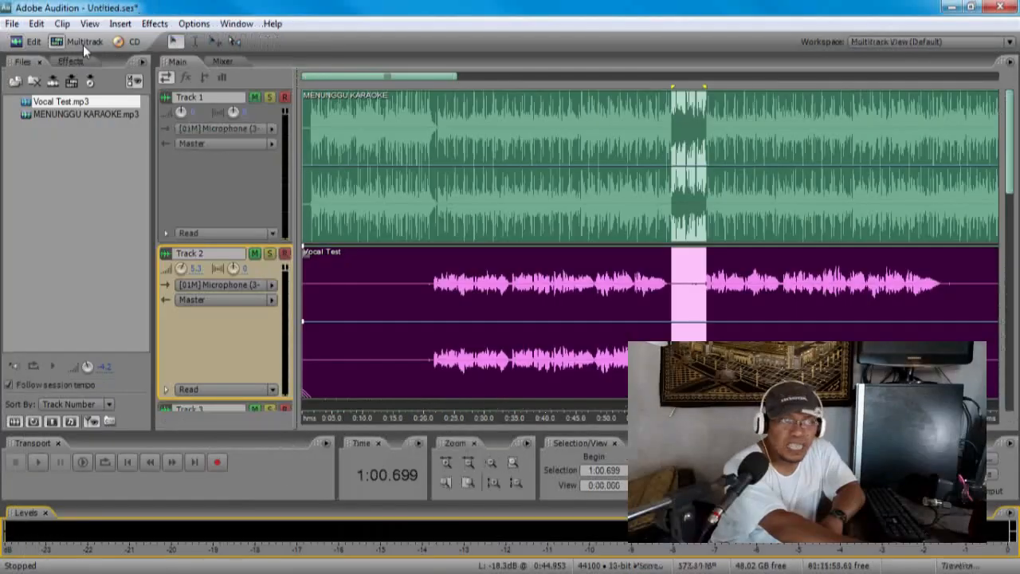
# Step: Clear the time selection in the session and open the Vocal Test clip for waveform editing
pyautogui.click(606, 257)
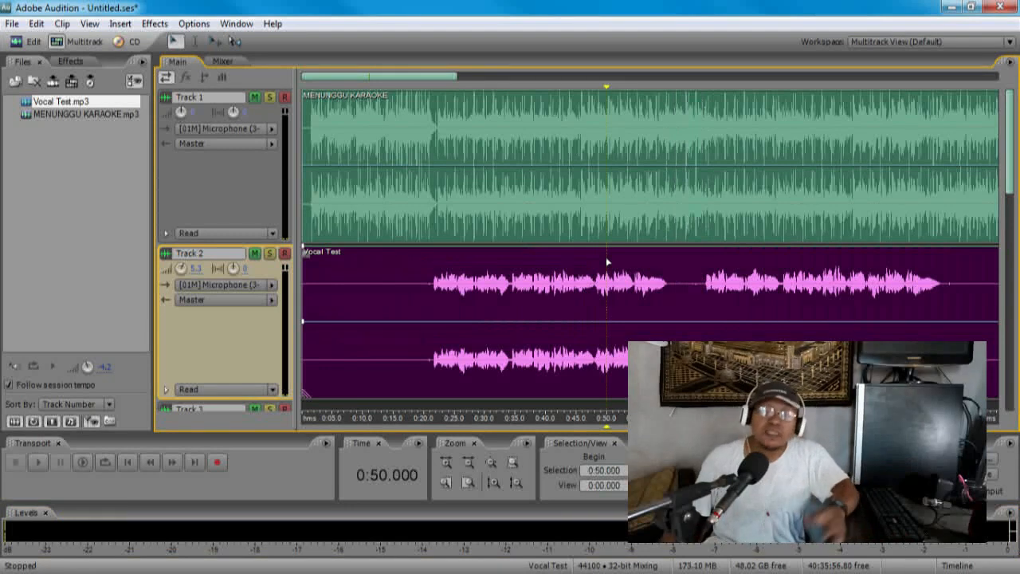
pyautogui.click(469, 463)
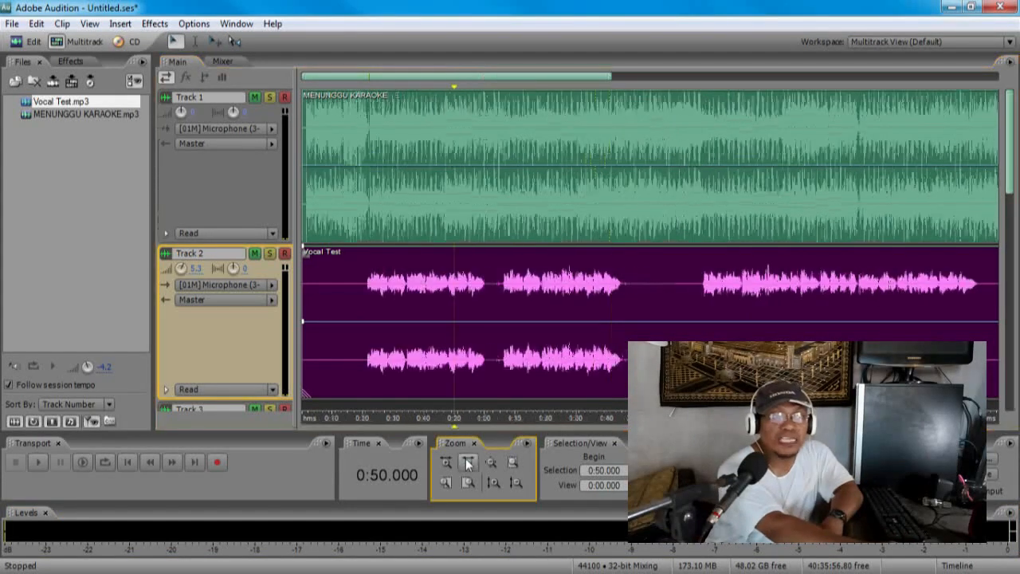
pyautogui.click(469, 463)
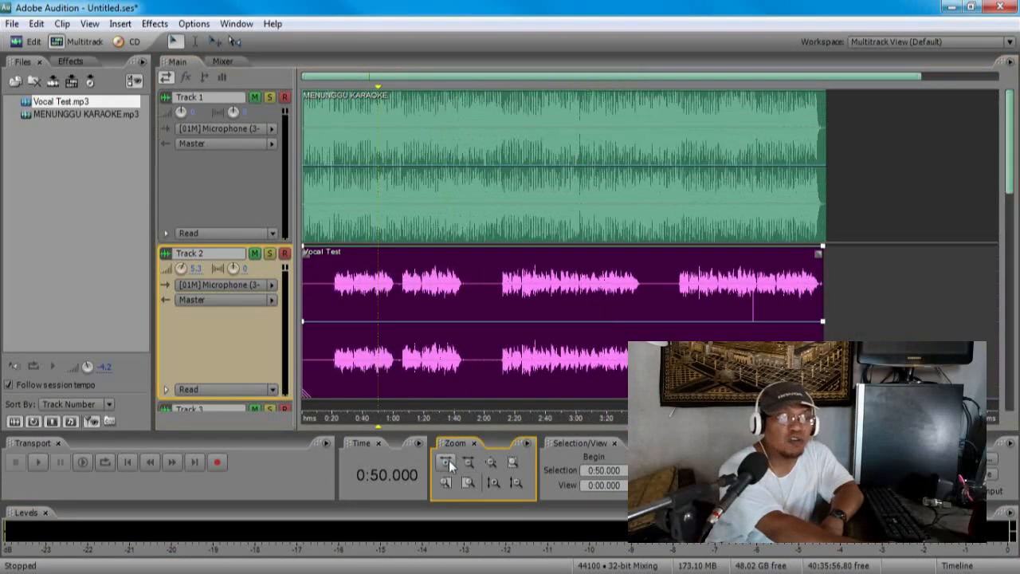
pyautogui.click(448, 462)
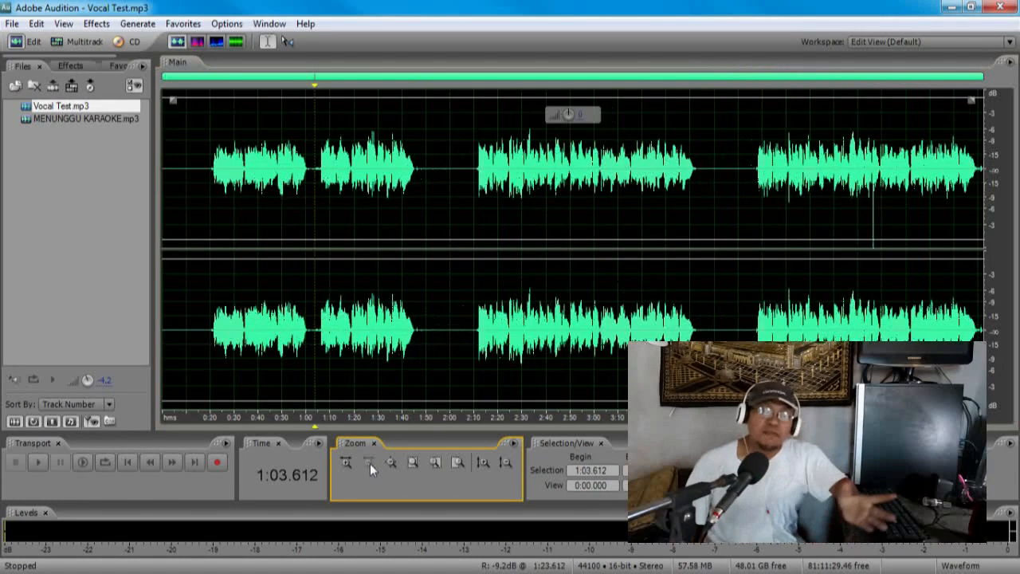
# Step: Select the first vocal section of Vocal Test, from 0:21 to about 1:01, and raise its gain
pyautogui.click(205, 332)
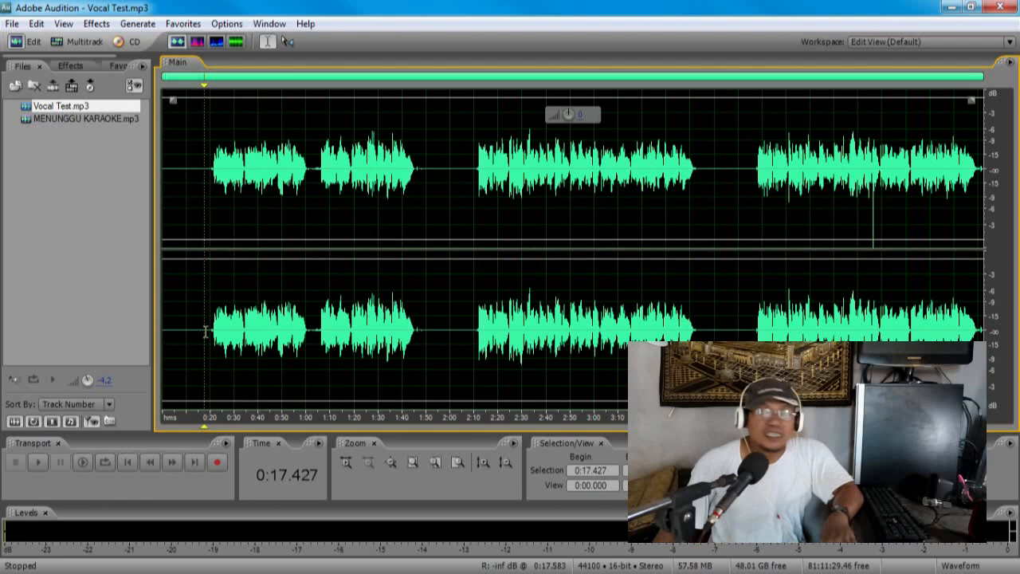
pyautogui.click(210, 332)
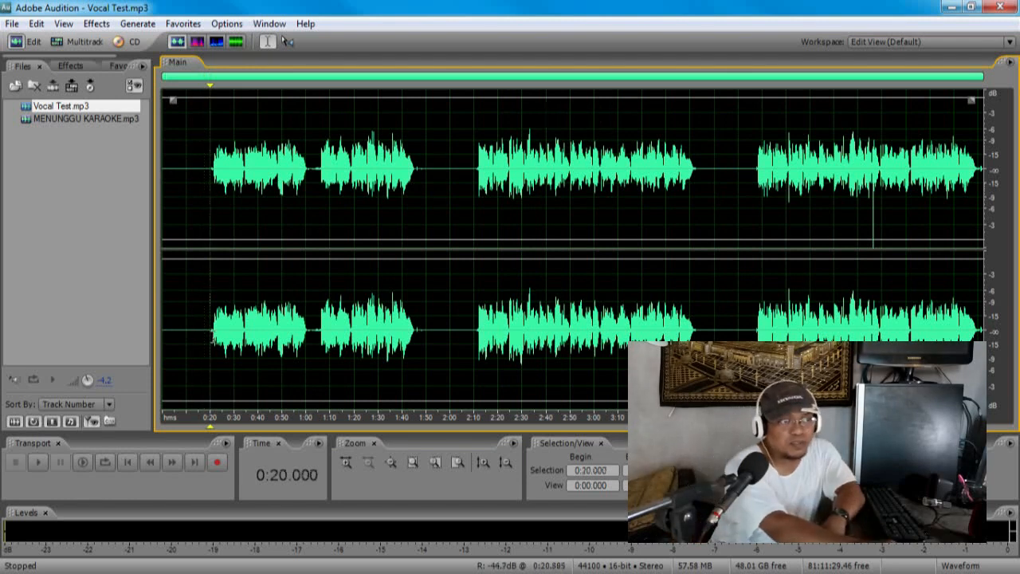
pyautogui.click(348, 470)
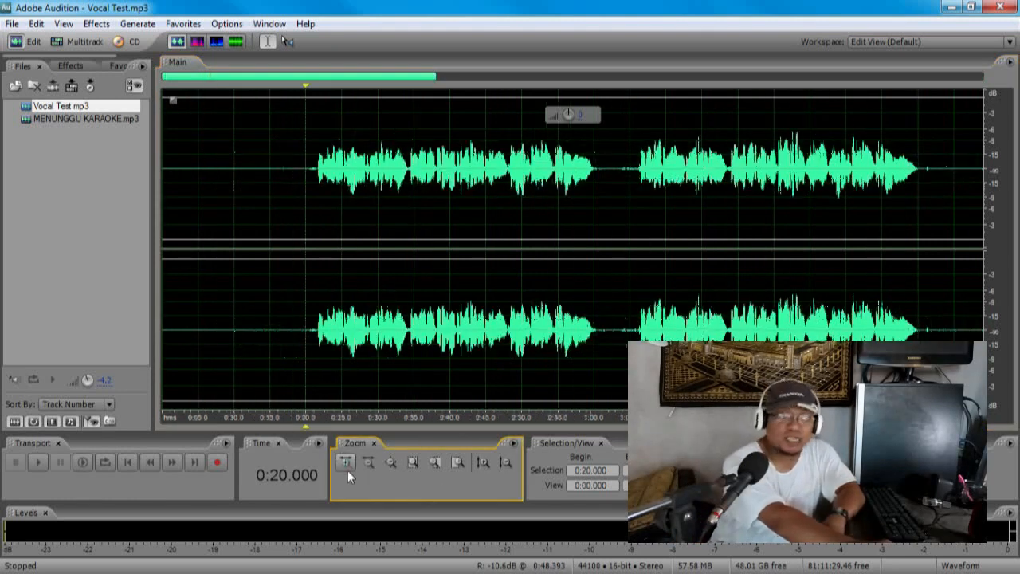
pyautogui.moveTo(316, 335); pyautogui.dragTo(602, 299)
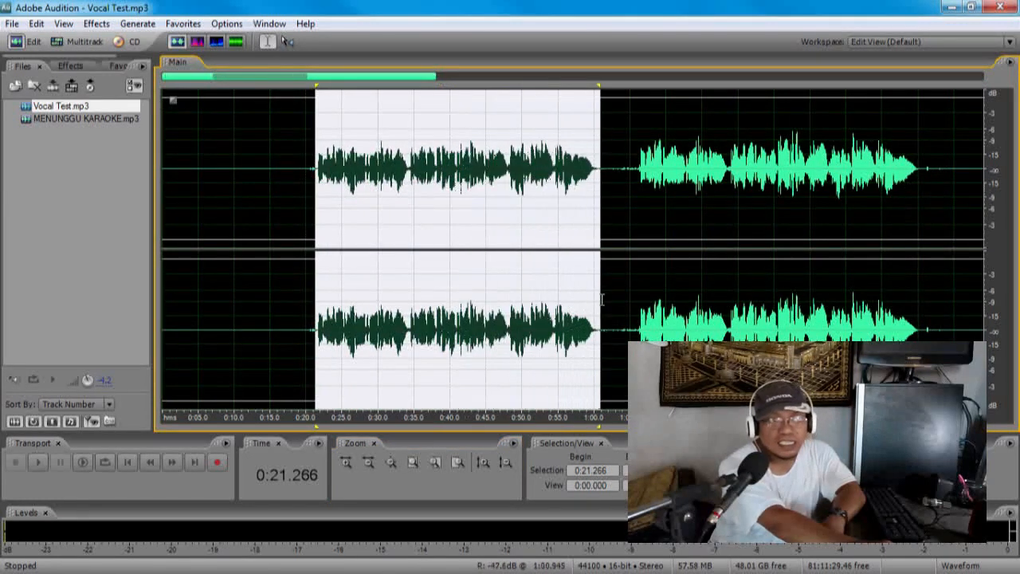
pyautogui.moveTo(457, 117); pyautogui.dragTo(478, 113)
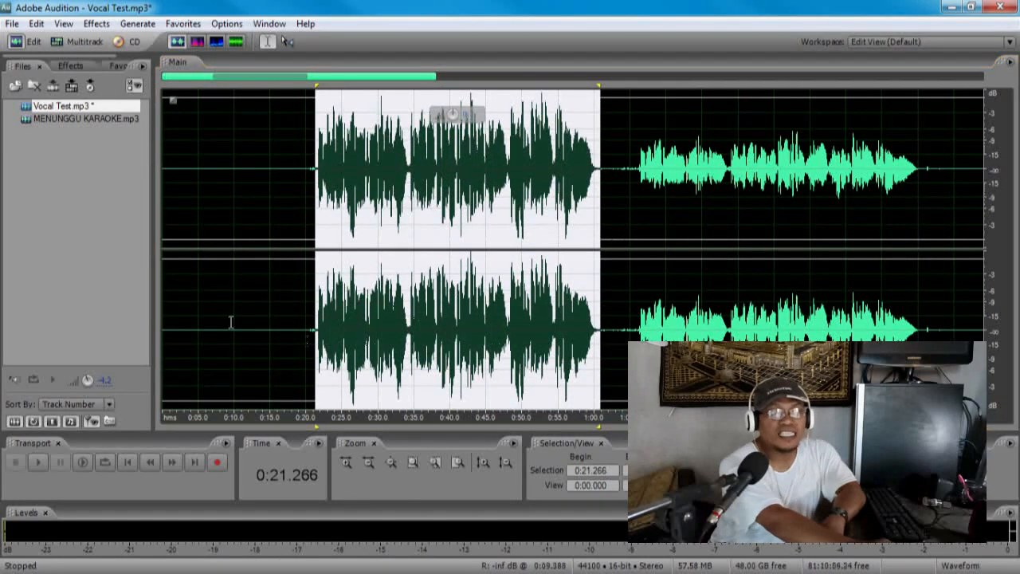
# Step: Select the second vocal section, from 1:06 to about 1:45, and raise its gain to match the first section
pyautogui.click(231, 322)
pyautogui.click(609, 328)
pyautogui.click(635, 328)
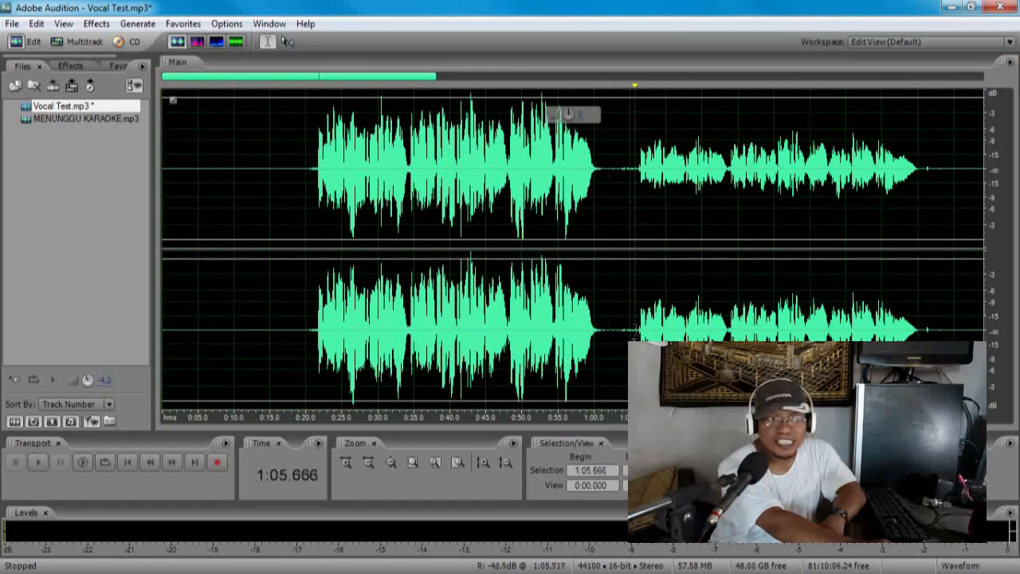
pyautogui.moveTo(640, 323); pyautogui.dragTo(922, 311)
pyautogui.moveTo(773, 116); pyautogui.dragTo(774, 109)
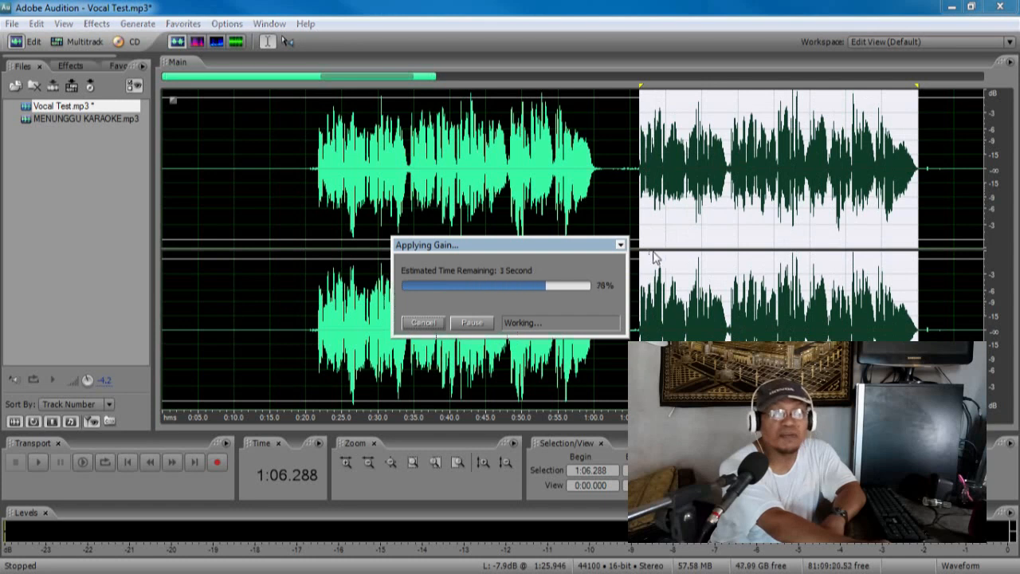
pyautogui.click(689, 248)
# Step: Mark the quiet gap between the first two vocal sections, about 1:00 to 1:05, and clear the selection
pyautogui.click(365, 464)
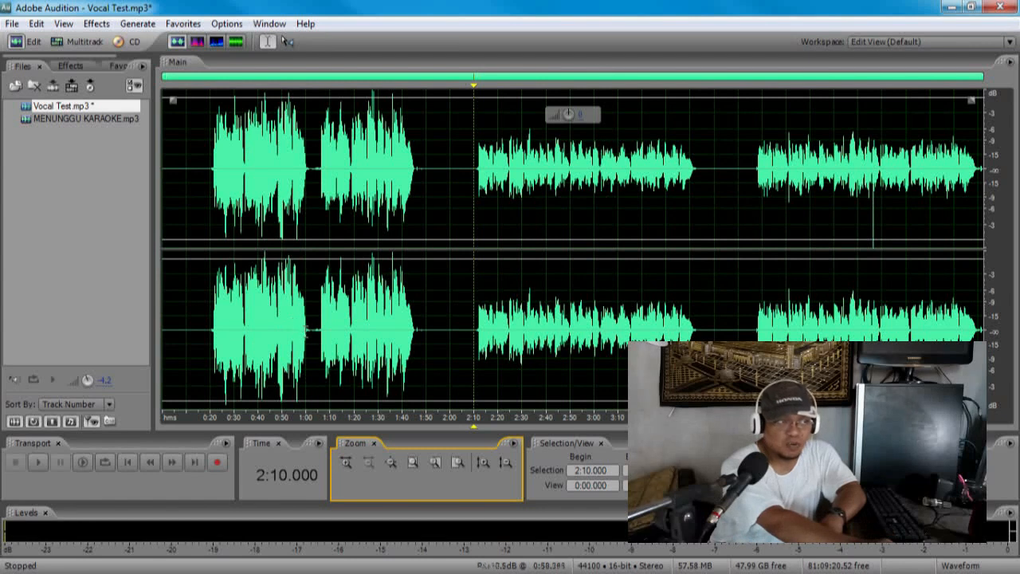
pyautogui.moveTo(310, 336); pyautogui.dragTo(318, 336)
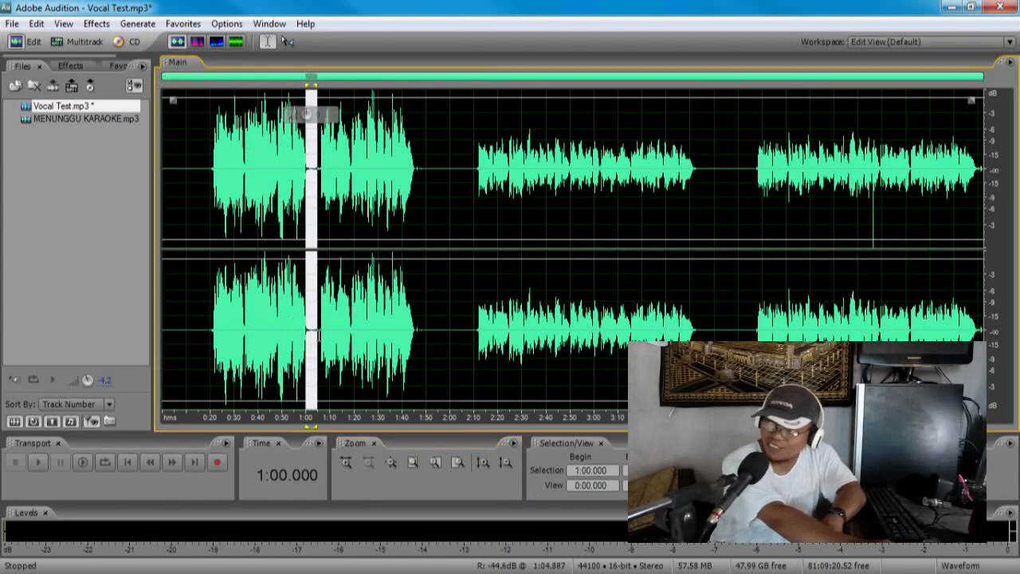
pyautogui.click(316, 336)
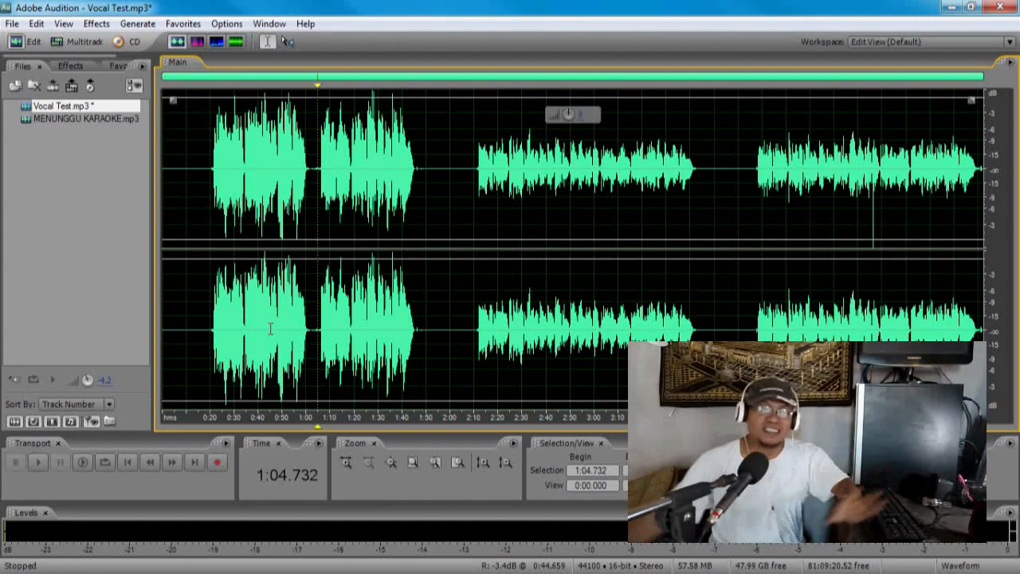
# Step: Select the third vocal section, from 2:10 to about 3:45, and raise its gain
pyautogui.click(377, 303)
pyautogui.moveTo(474, 315); pyautogui.dragTo(702, 286)
pyautogui.moveTo(594, 118)
pyautogui.moveTo(586, 115); pyautogui.dragTo(607, 114)
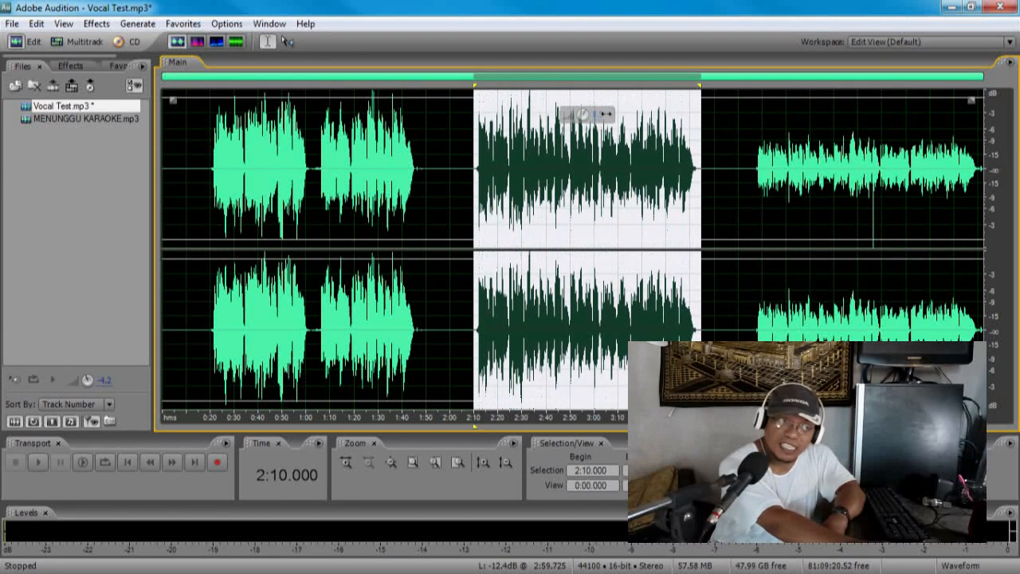
pyautogui.click(510, 319)
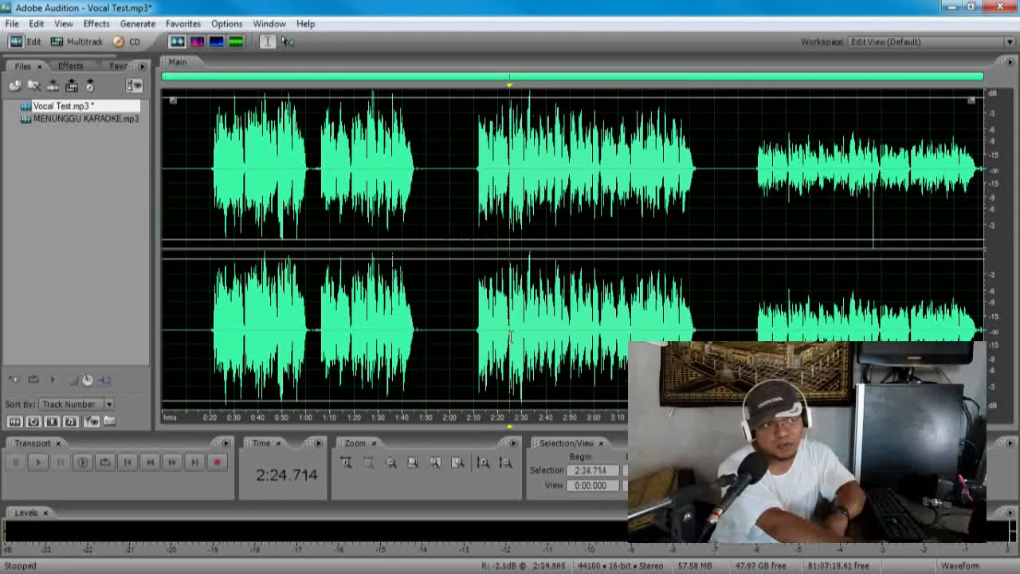
# Step: Undo the gain increase on the third vocal section and select that section again
pyautogui.click(37, 23)
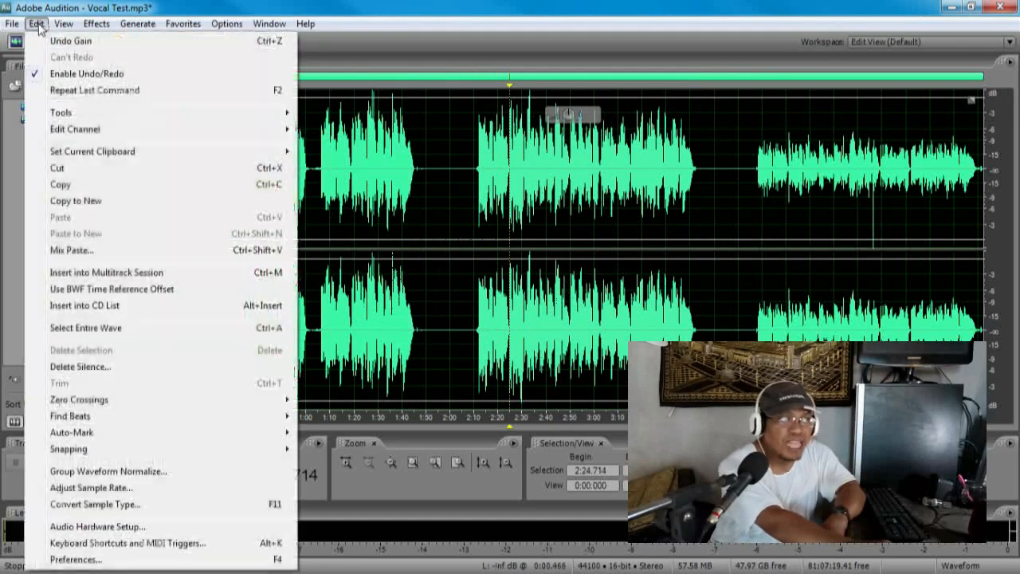
pyautogui.click(40, 38)
pyautogui.click(37, 24)
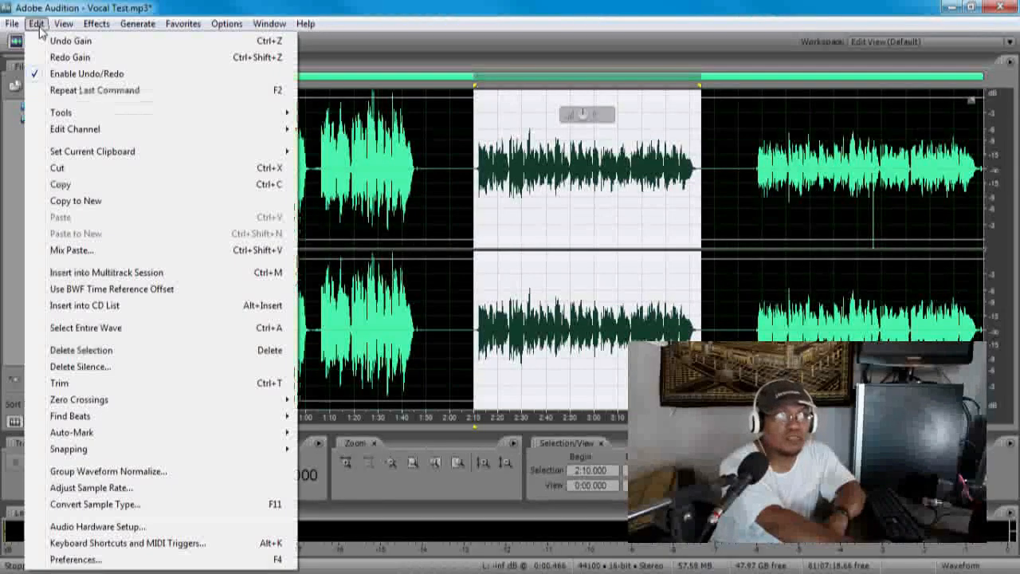
pyautogui.click(70, 41)
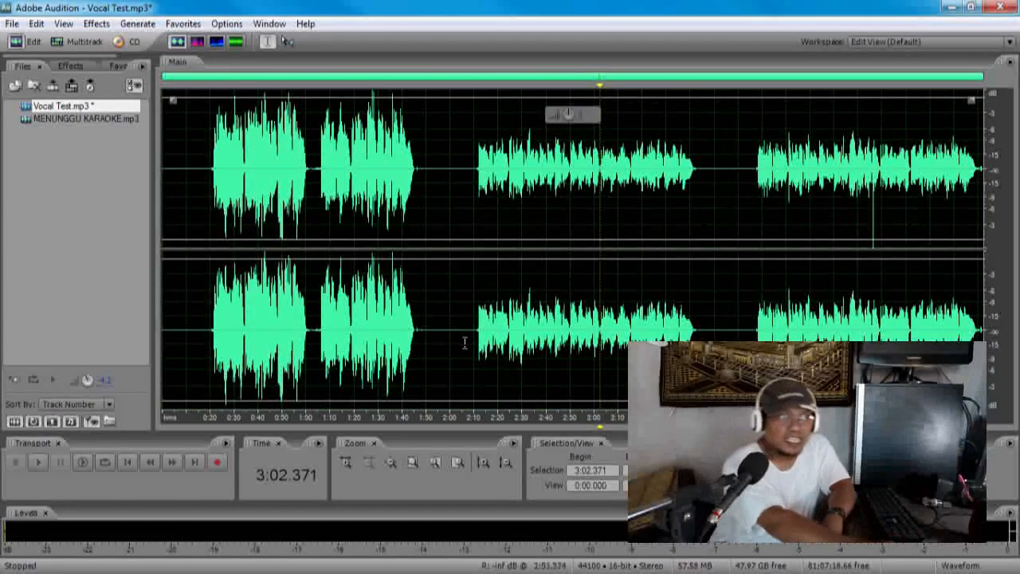
pyautogui.moveTo(474, 343); pyautogui.dragTo(700, 343)
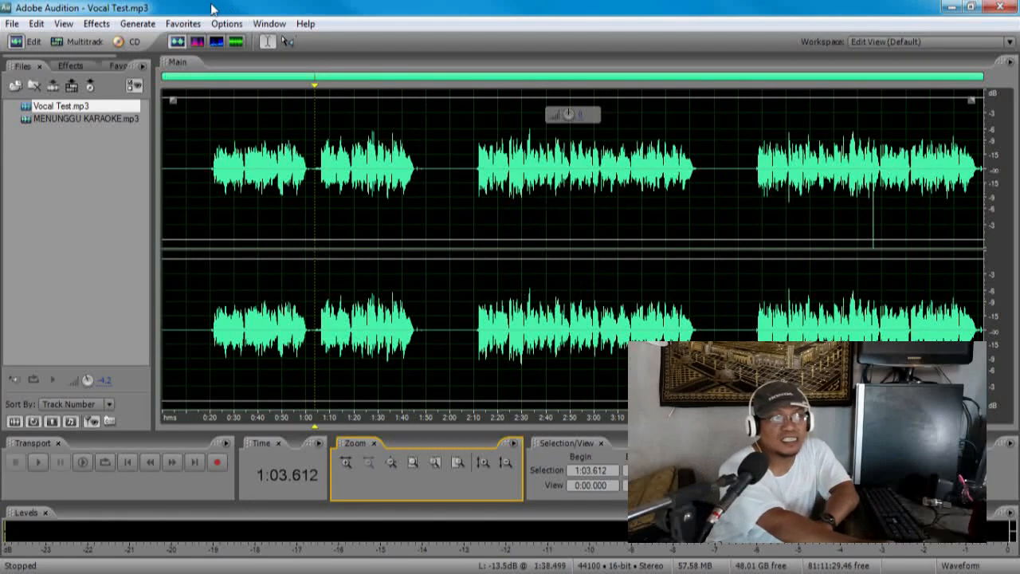
# Step: Review the favorite effect presets for leveling the vocal, including Normalize to -3dB, Normalize to -.1dB and Hard Limit to -.1dB
pyautogui.click(184, 24)
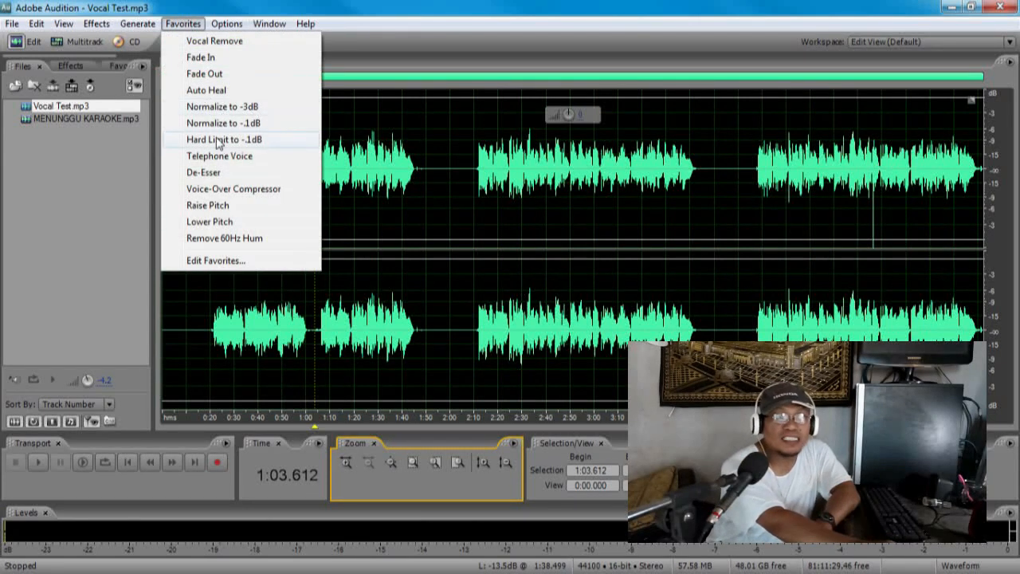
pyautogui.click(437, 211)
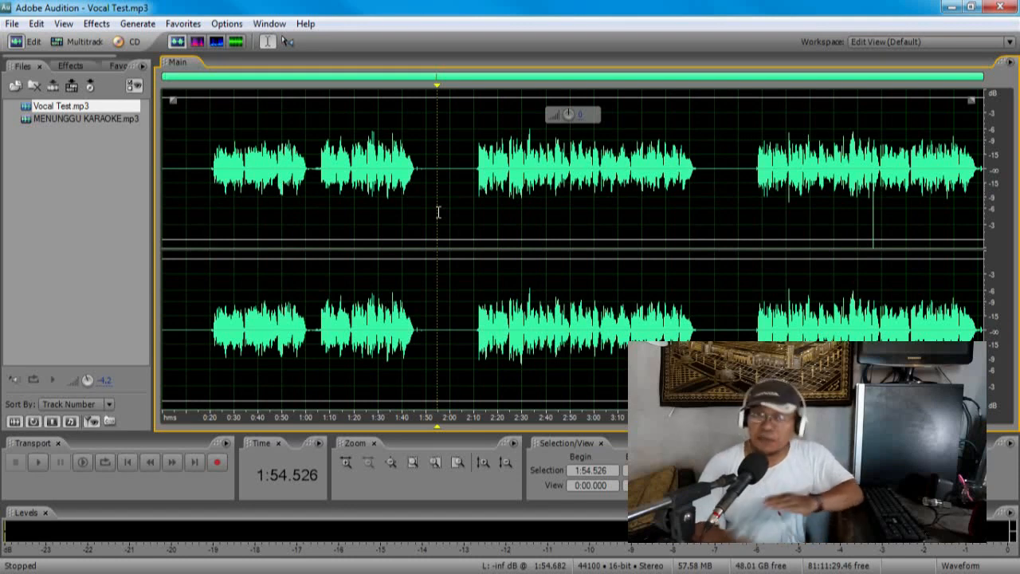
pyautogui.click(205, 332)
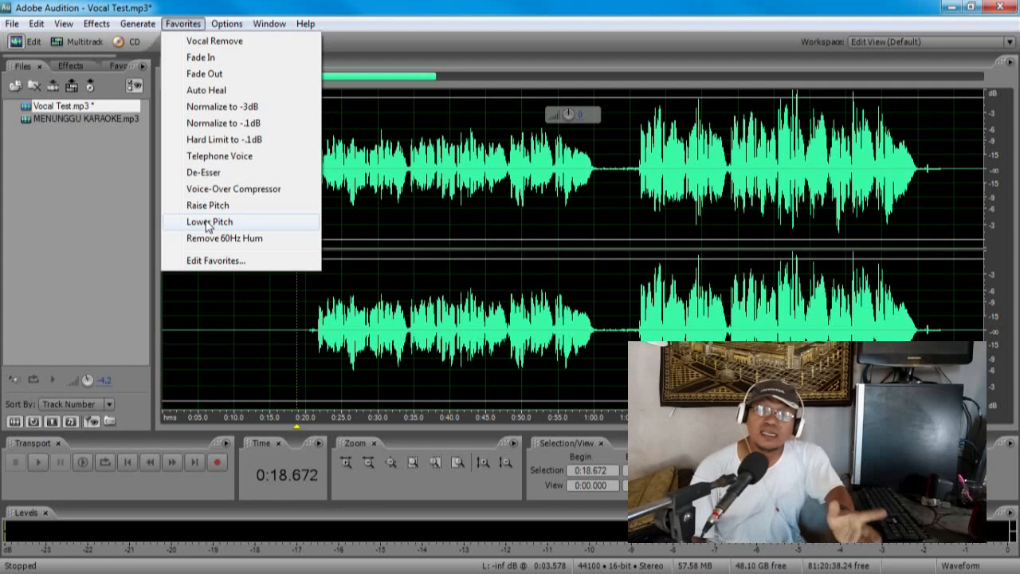
pyautogui.click(142, 332)
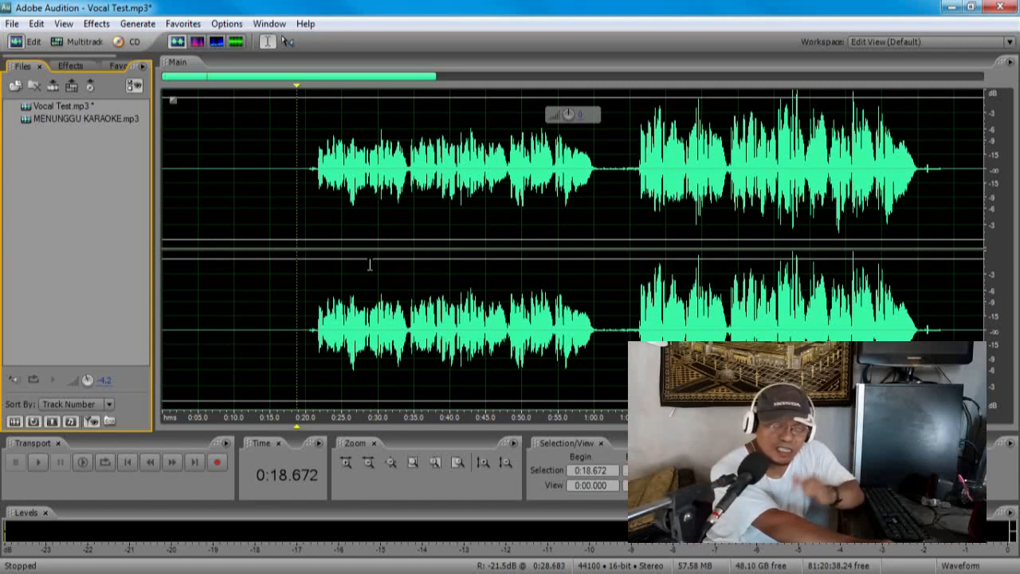
pyautogui.click(223, 24)
pyautogui.moveTo(183, 27)
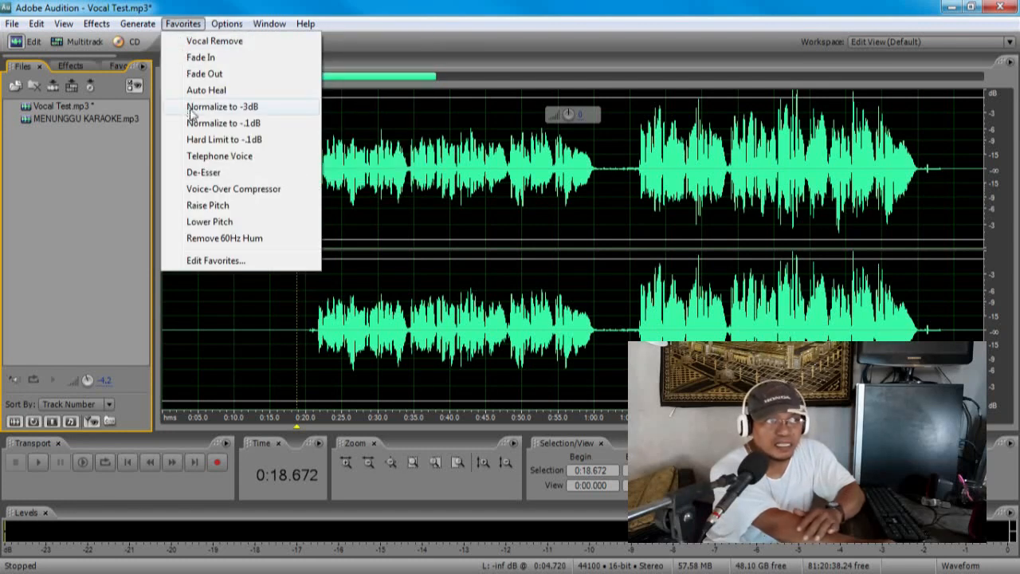
pyautogui.click(538, 360)
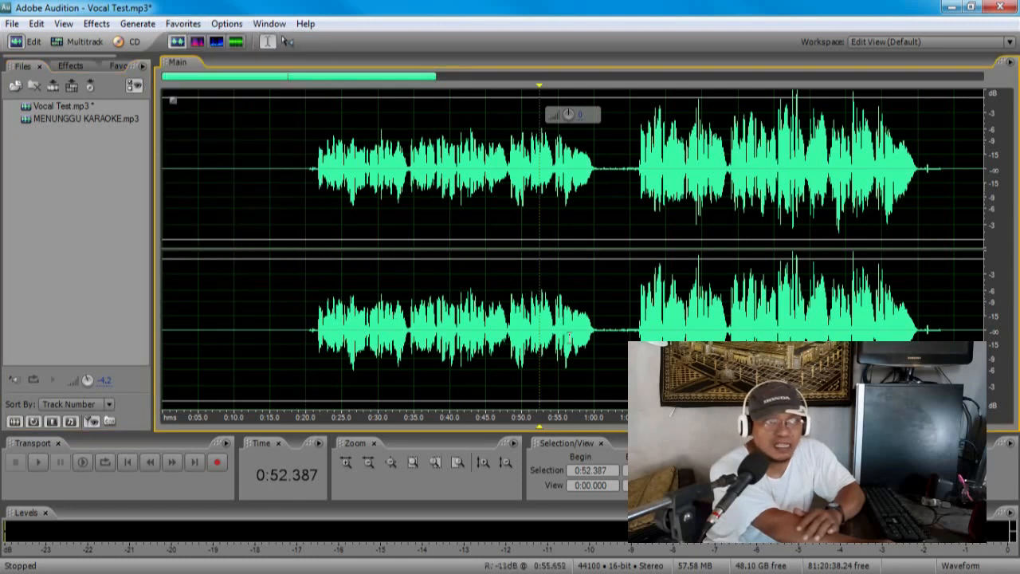
# Step: Try Normalize to -3dB on the first vocal section, from 0:20 to about 1:01
pyautogui.click(605, 330)
pyautogui.moveTo(606, 331); pyautogui.dragTo(306, 343)
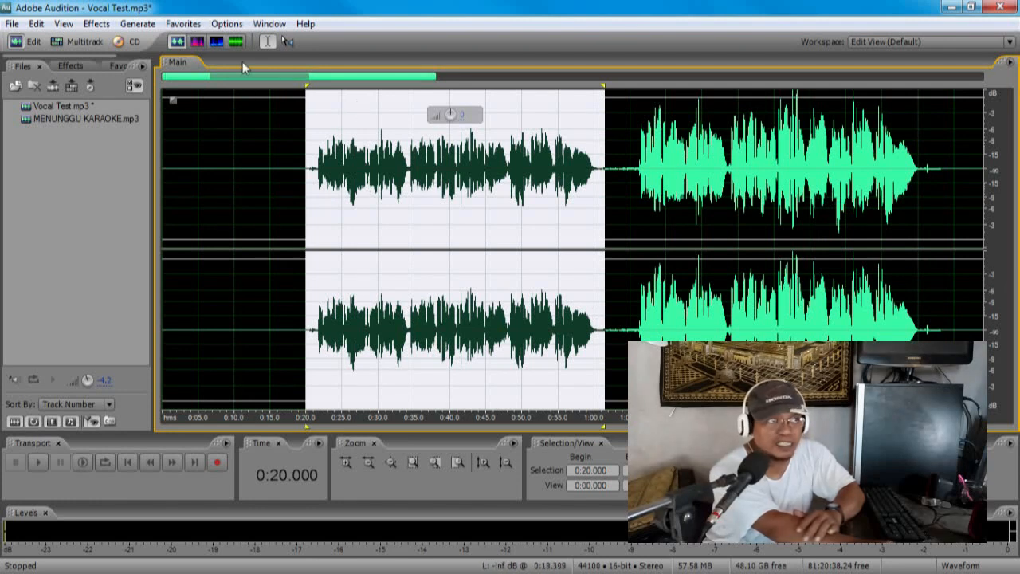
pyautogui.click(219, 25)
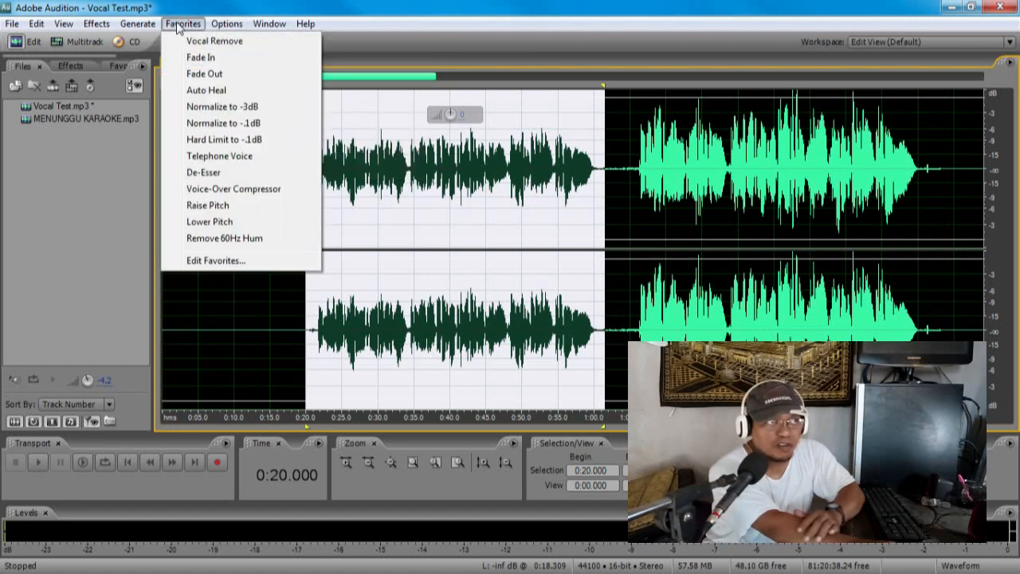
pyautogui.click(221, 107)
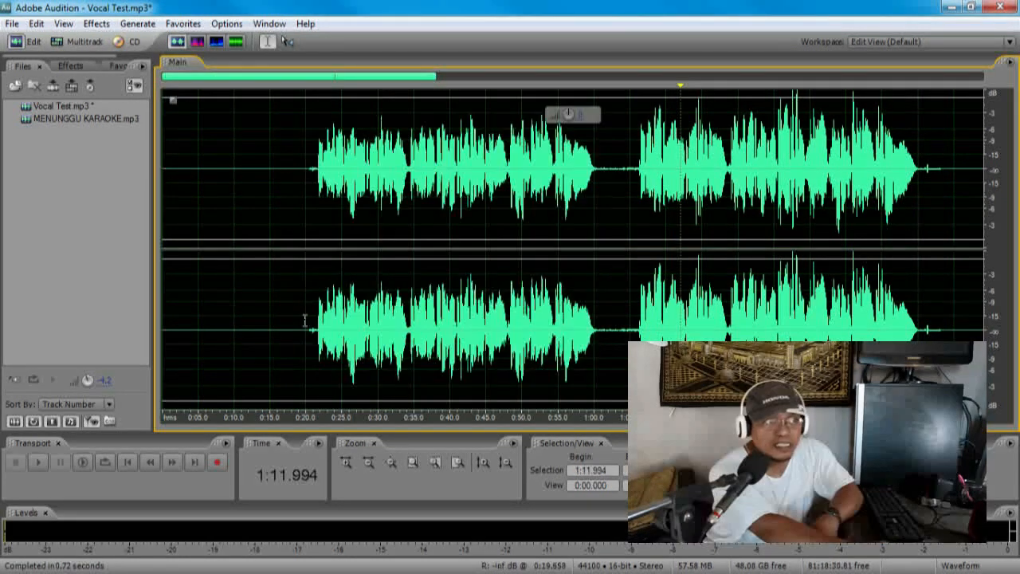
pyautogui.moveTo(306, 322); pyautogui.dragTo(606, 322)
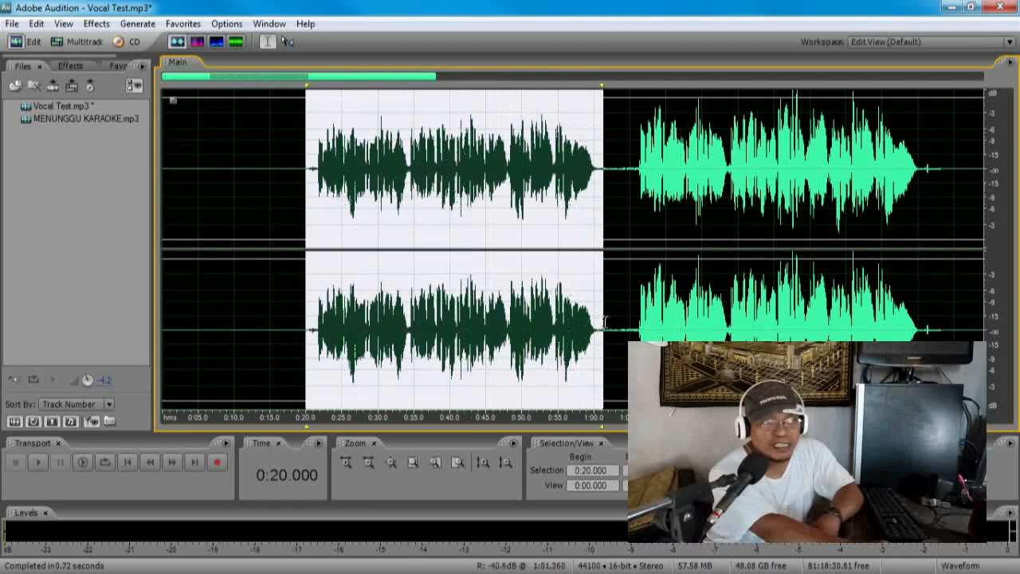
pyautogui.click(472, 160)
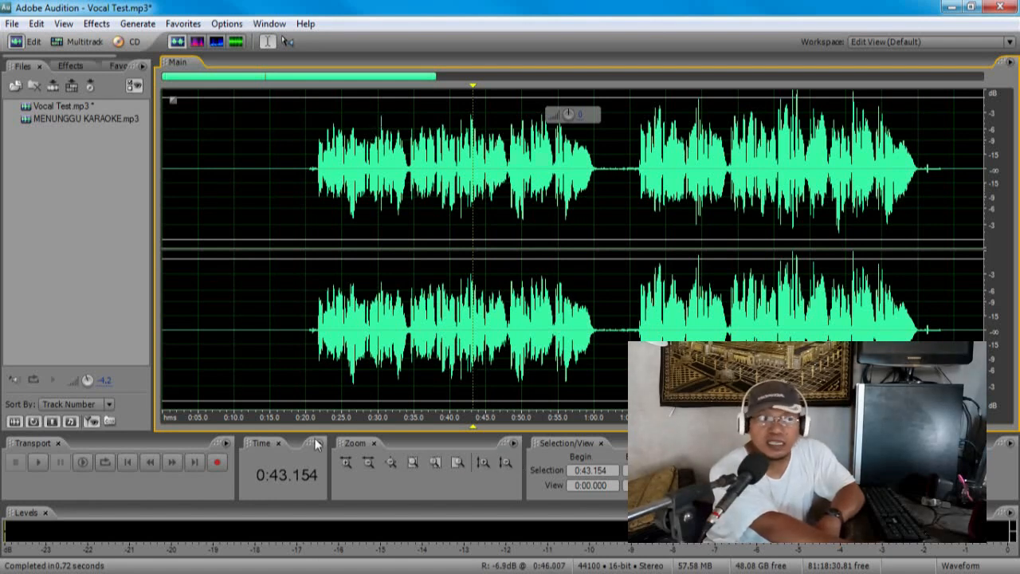
# Step: Undo the last normalization and apply Normalize to -.1dB to the first vocal section, from 0:21 to about 1:01
pyautogui.moveTo(314, 207); pyautogui.dragTo(598, 207)
pyautogui.click(227, 24)
pyautogui.moveTo(187, 24)
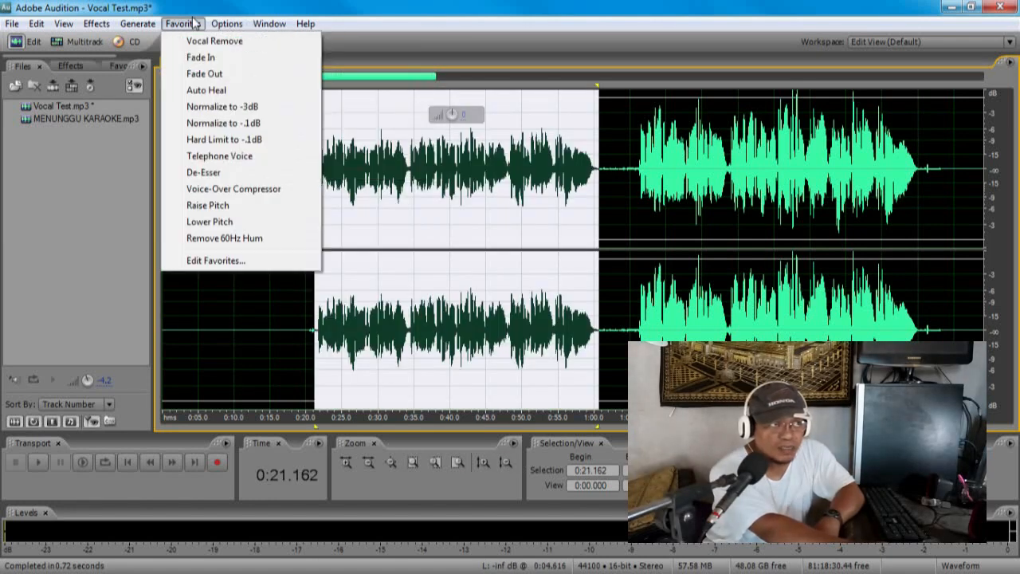
pyautogui.click(244, 125)
pyautogui.click(823, 269)
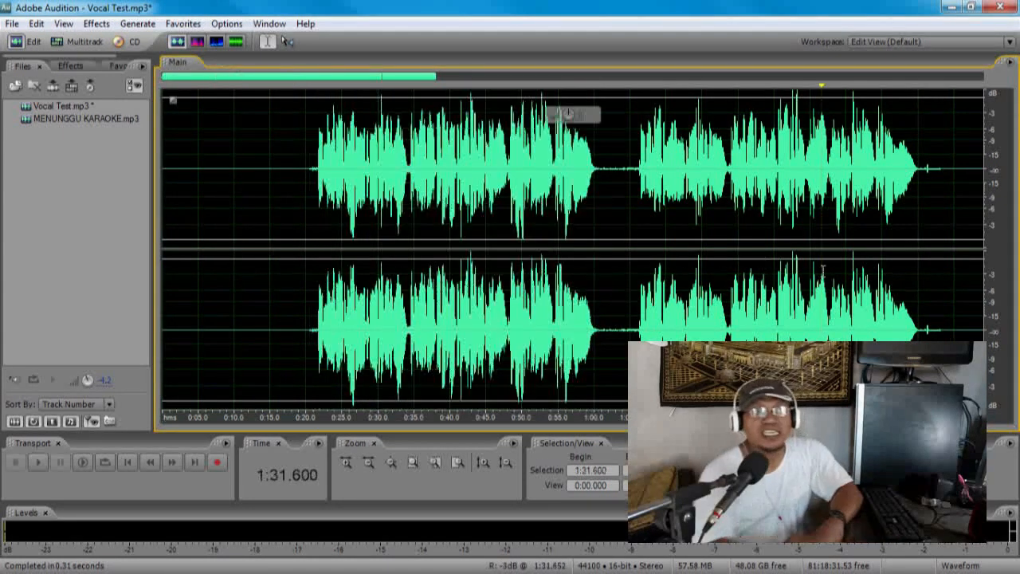
# Step: Select the first vocal section with some silence around it, from about 0:17 to 1:03, and raise its gain
pyautogui.moveTo(312, 350); pyautogui.dragTo(610, 350)
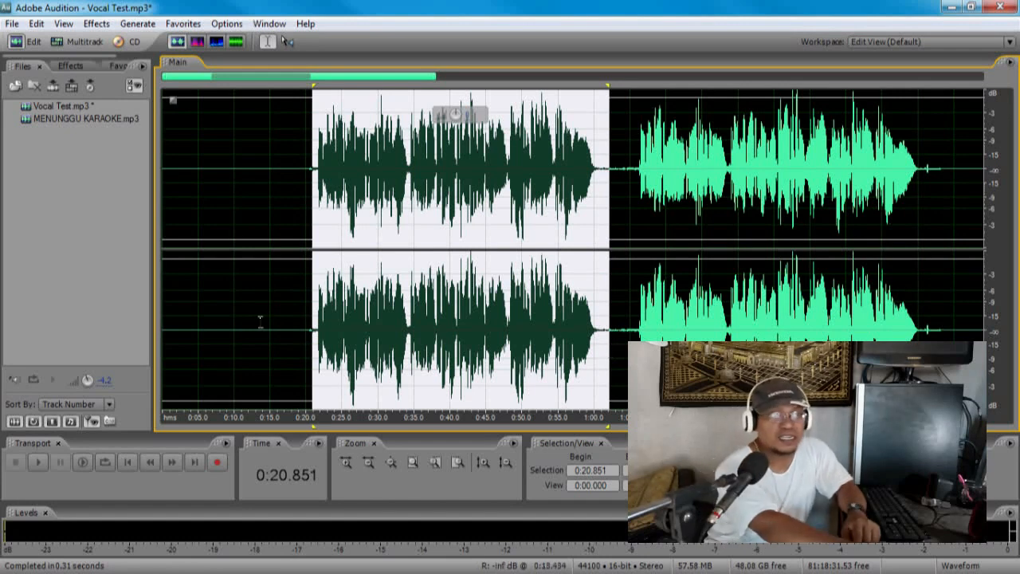
pyautogui.click(297, 311)
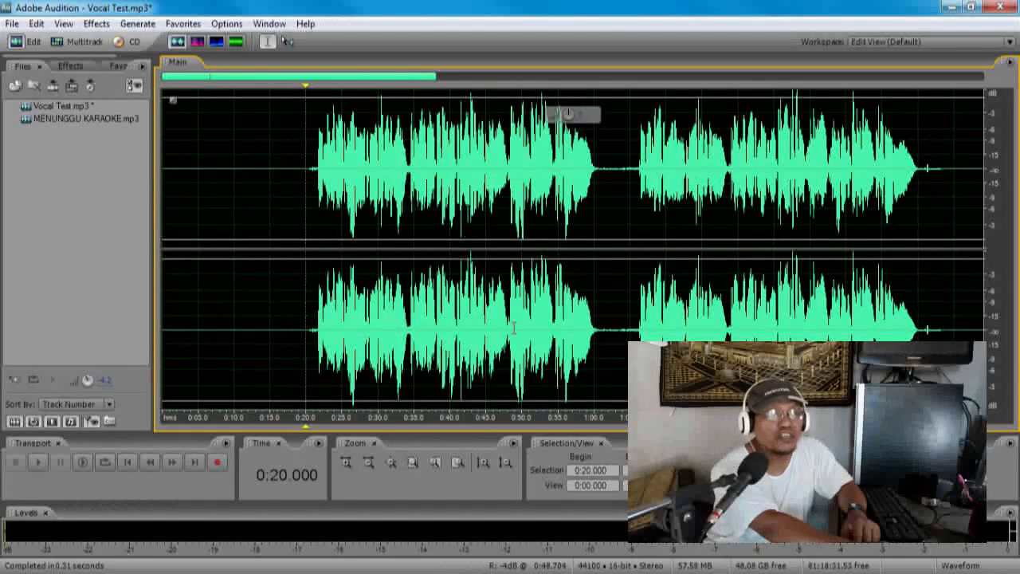
pyautogui.moveTo(615, 343); pyautogui.dragTo(284, 263)
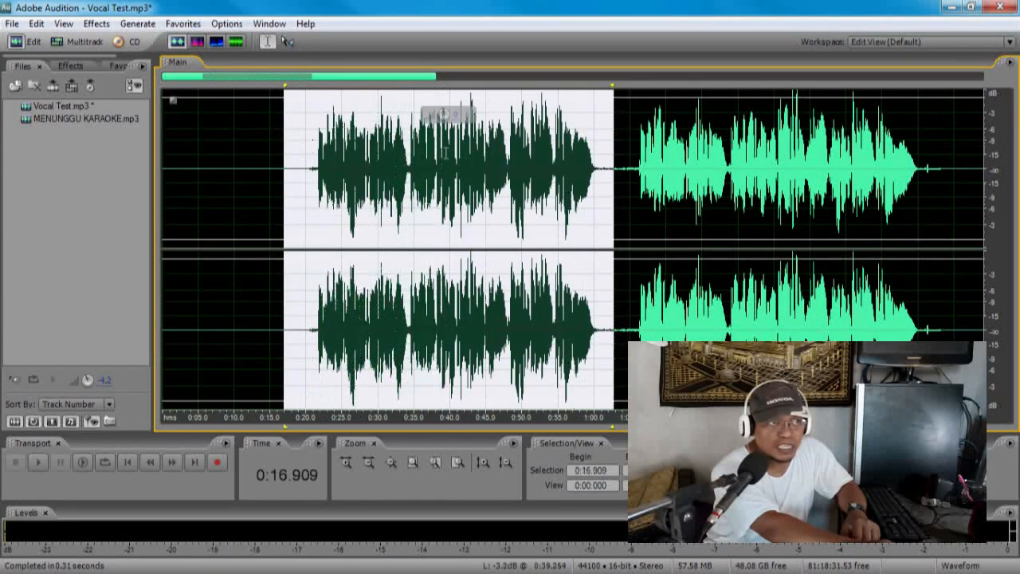
pyautogui.moveTo(445, 114); pyautogui.dragTo(451, 114)
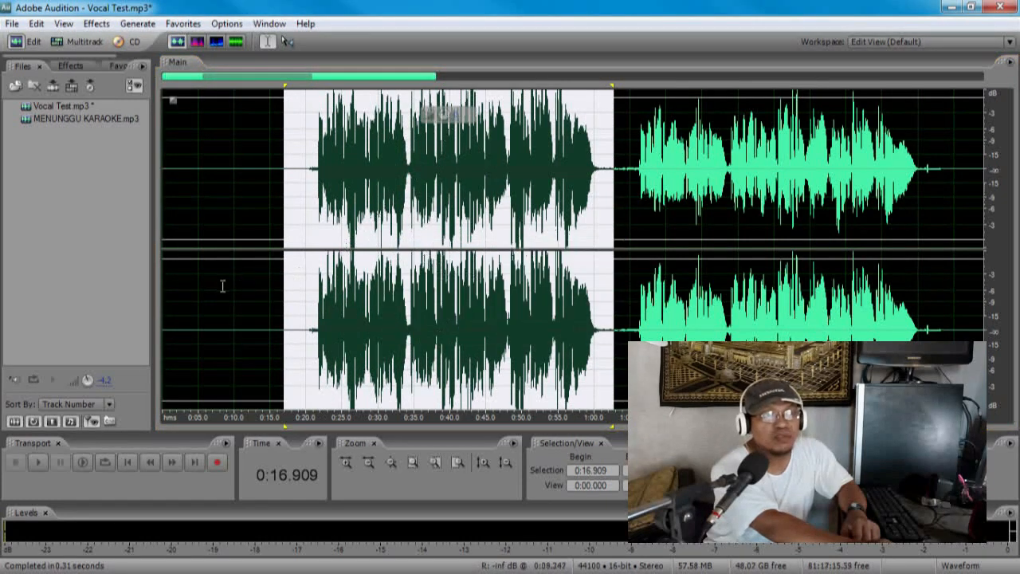
# Step: Apply Normalize to -3dB to the boosted first vocal section and clear the selection
pyautogui.click(185, 24)
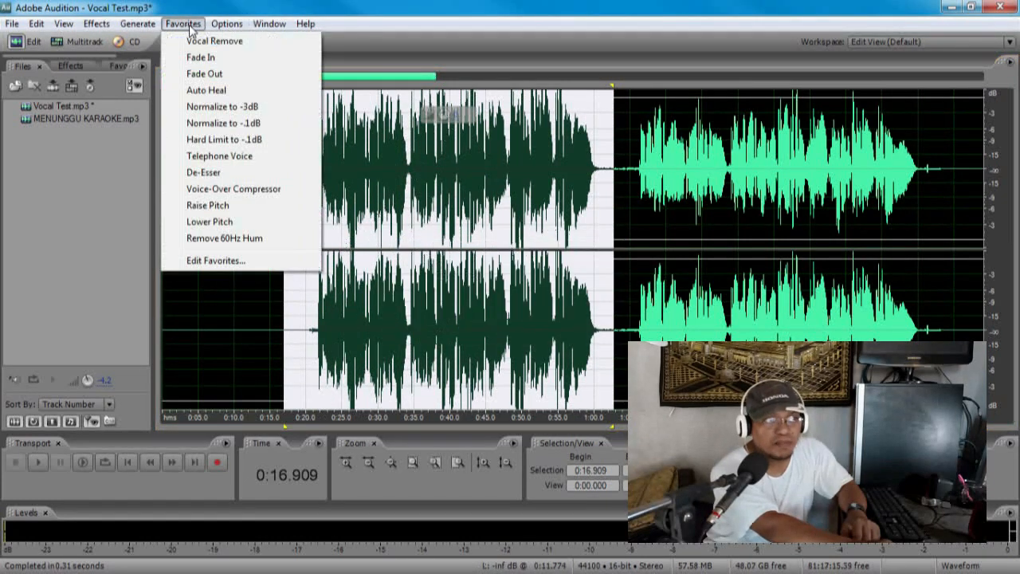
pyautogui.click(212, 108)
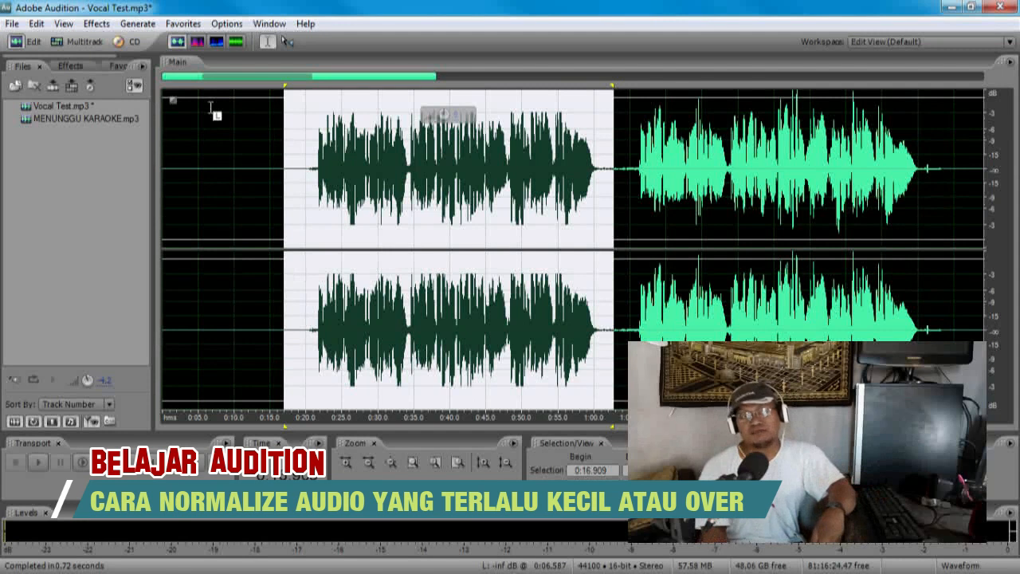
pyautogui.click(404, 208)
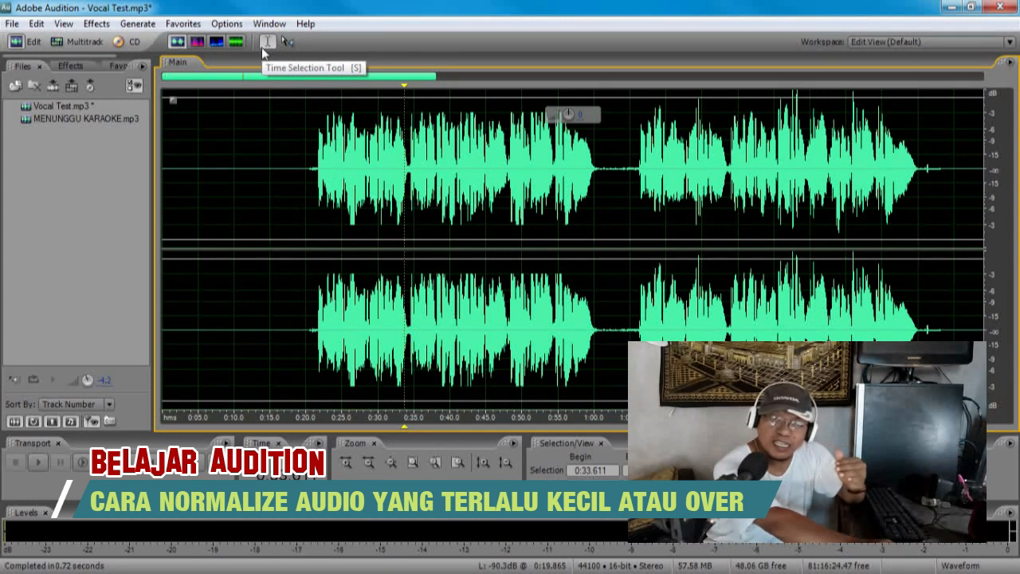
# Step: Undo the level changes so the whole vocal recording is back to its original waveform
pyautogui.click(220, 25)
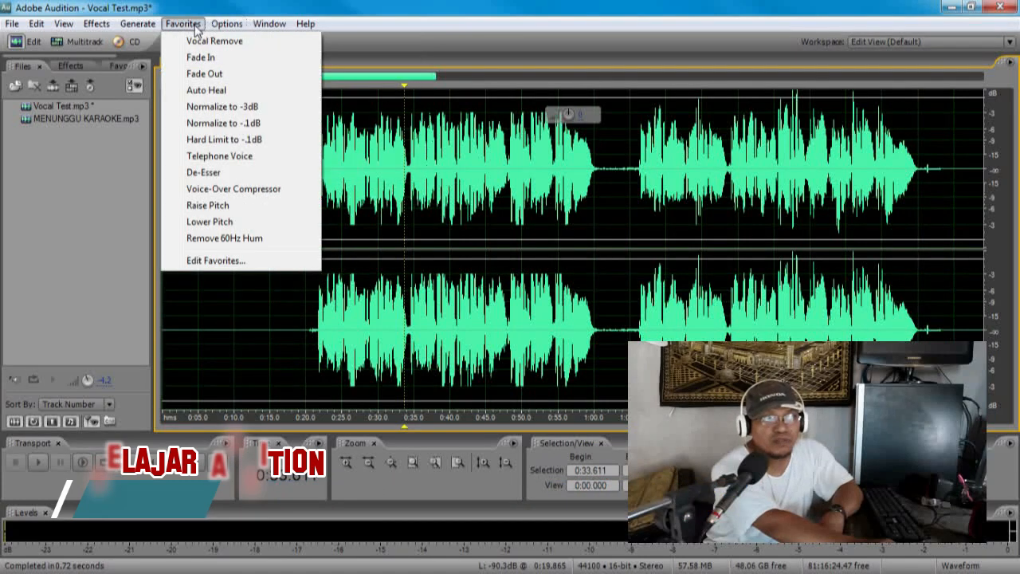
pyautogui.moveTo(35, 28)
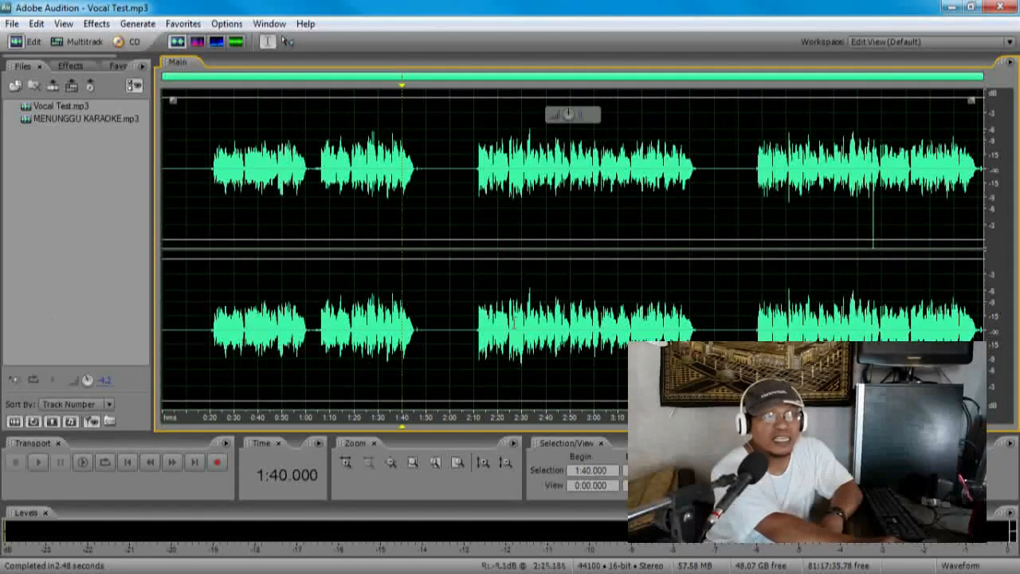
pyautogui.click(454, 320)
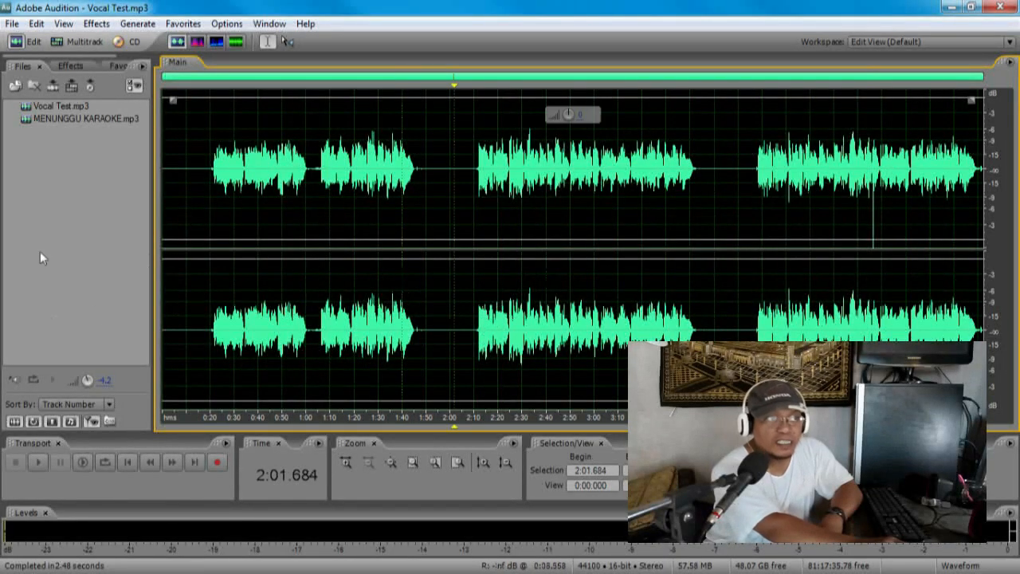
# Step: Apply Normalize to -.1dB to the third vocal section, from 2:05 to about 3:56, and clear the selection
pyautogui.moveTo(464, 322); pyautogui.dragTo(731, 322)
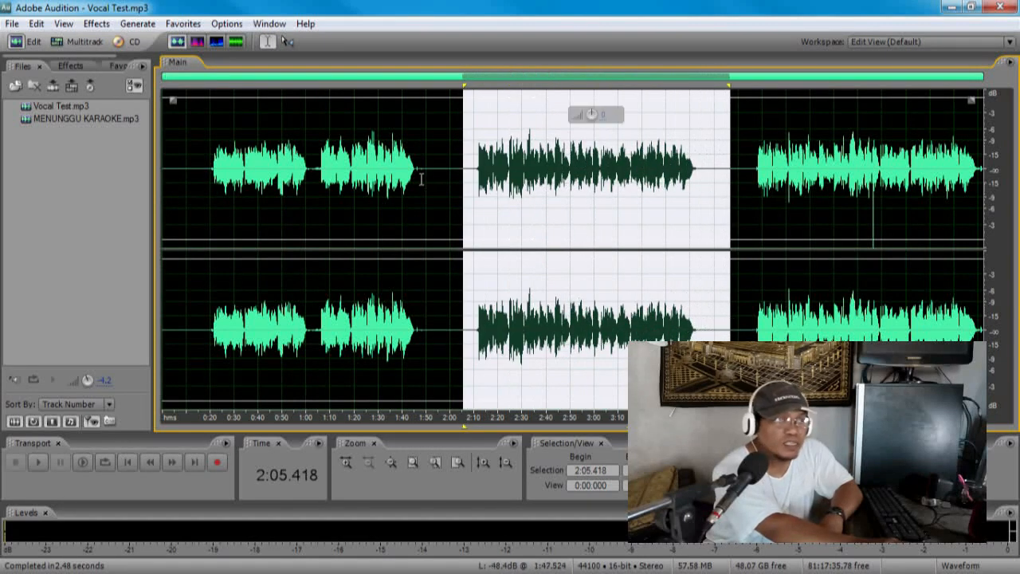
pyautogui.click(186, 25)
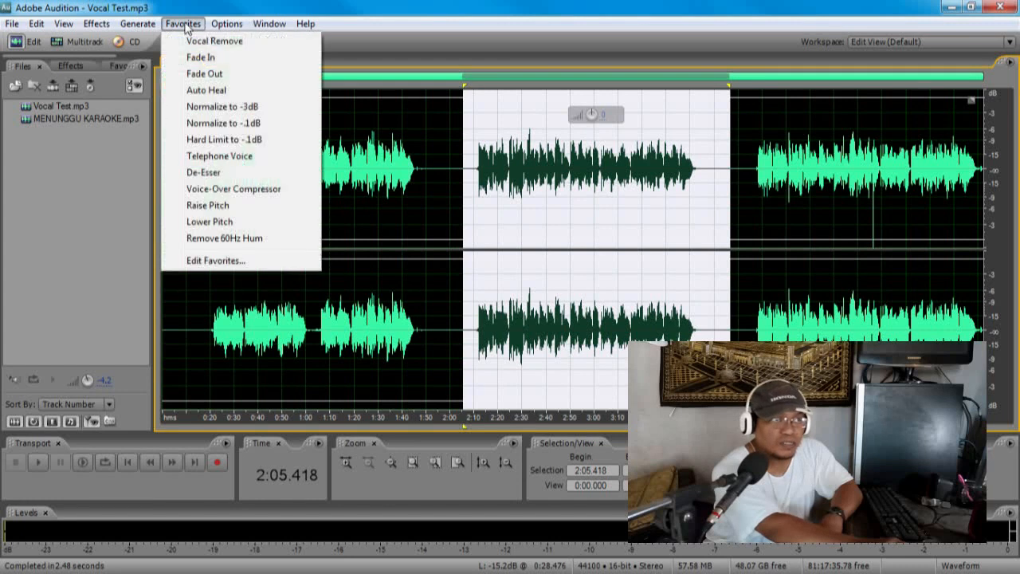
pyautogui.click(219, 125)
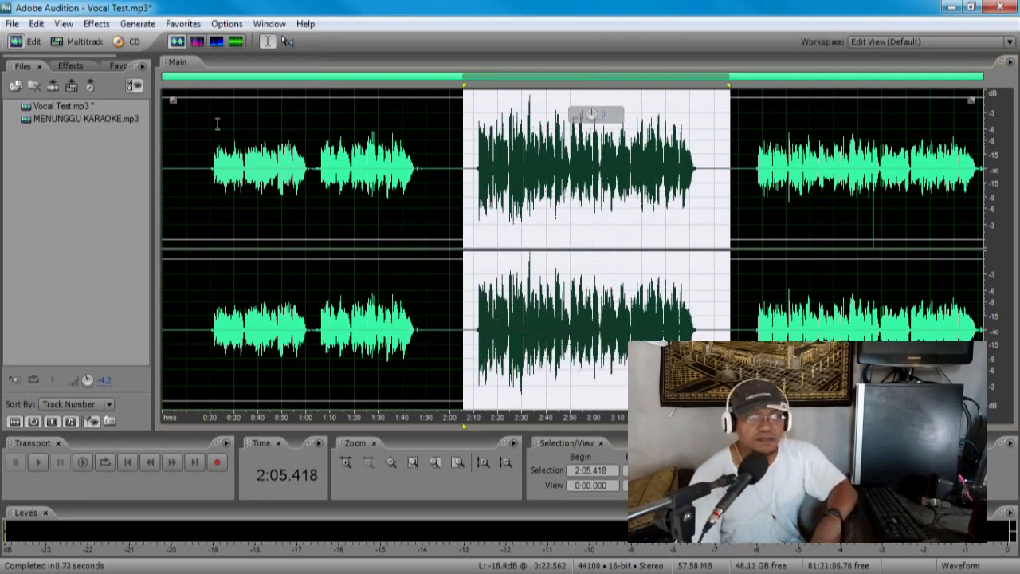
pyautogui.click(632, 318)
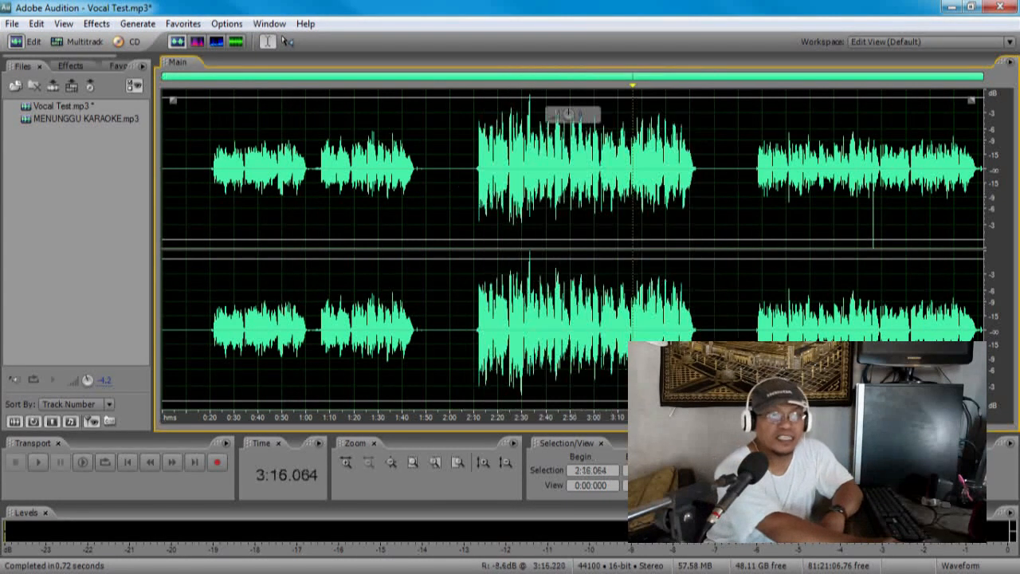
# Step: Apply Normalize to -.1dB to the first two vocal sections together, from 0:18 to about 1:56
pyautogui.moveTo(441, 336); pyautogui.dragTo(206, 151)
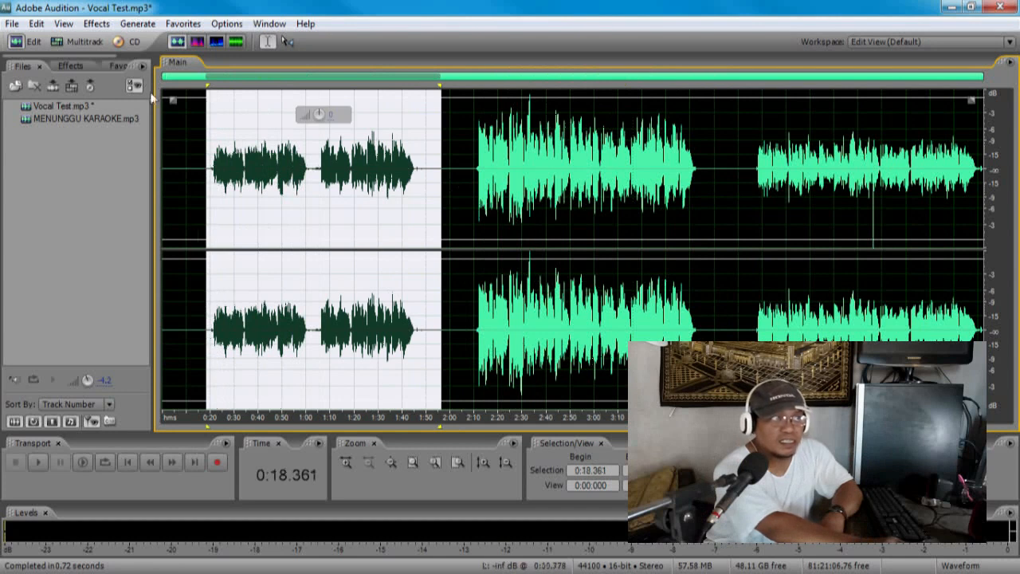
pyautogui.click(182, 23)
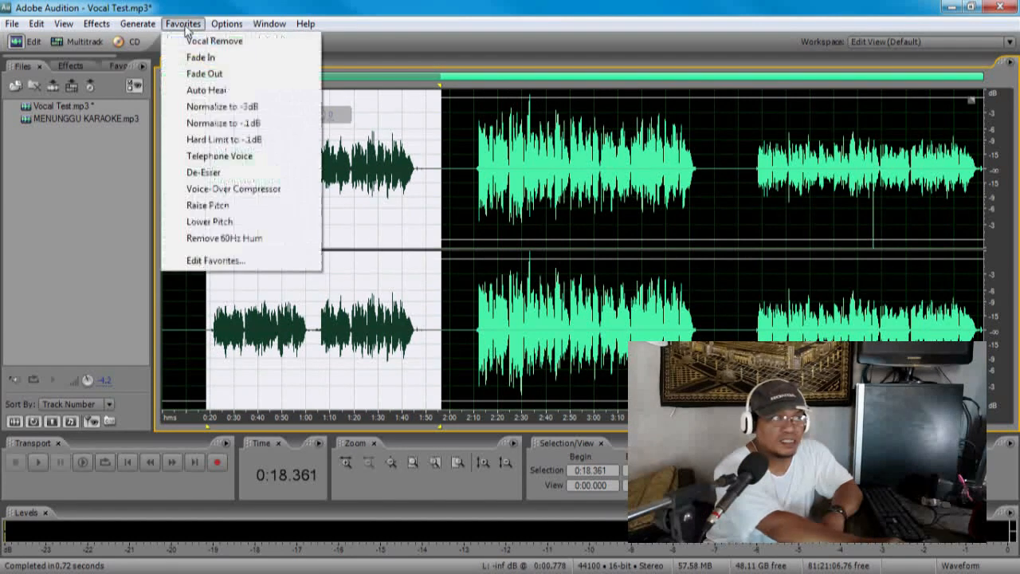
pyautogui.click(242, 126)
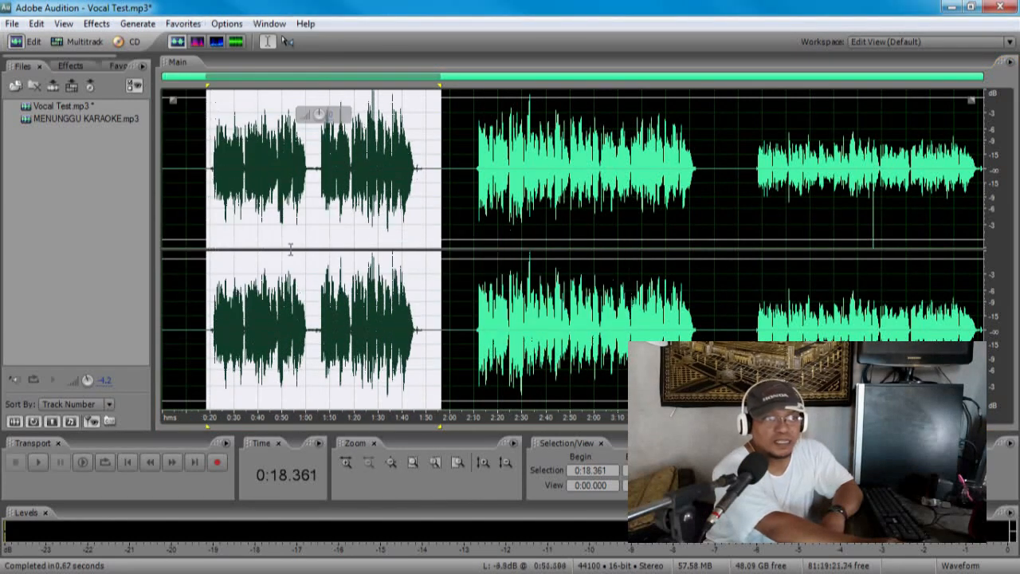
pyautogui.click(299, 289)
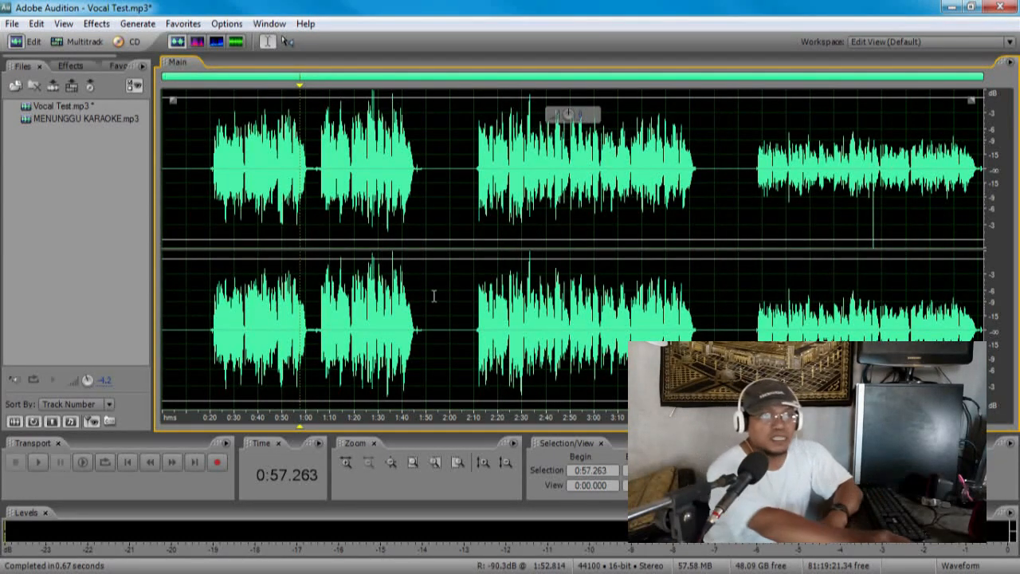
# Step: Undo the normalization of the first two vocal sections and reapply Normalize to -.1dB to the same range
pyautogui.click(720, 332)
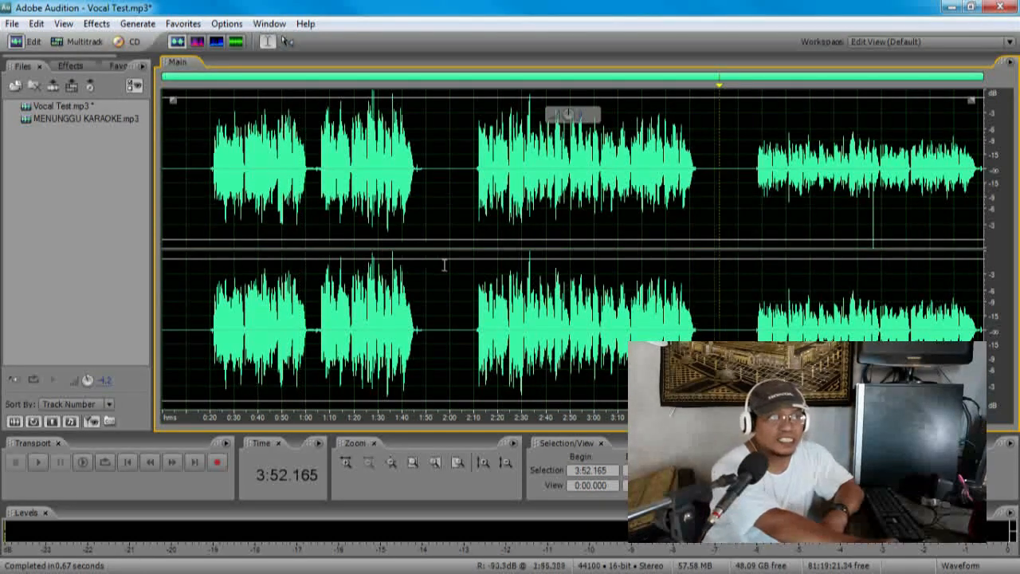
pyautogui.moveTo(199, 304); pyautogui.dragTo(975, 303)
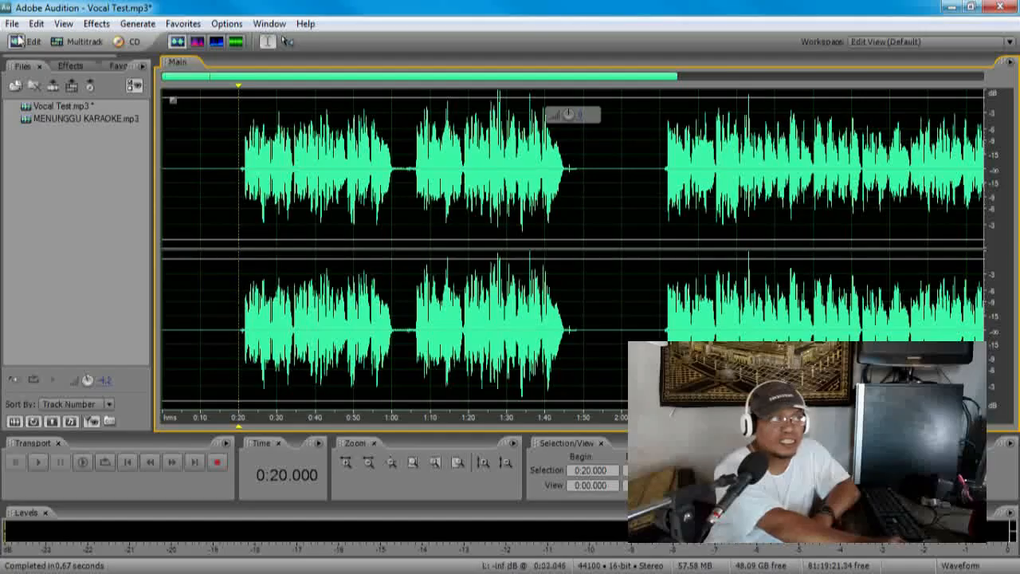
pyautogui.click(36, 23)
pyautogui.click(49, 37)
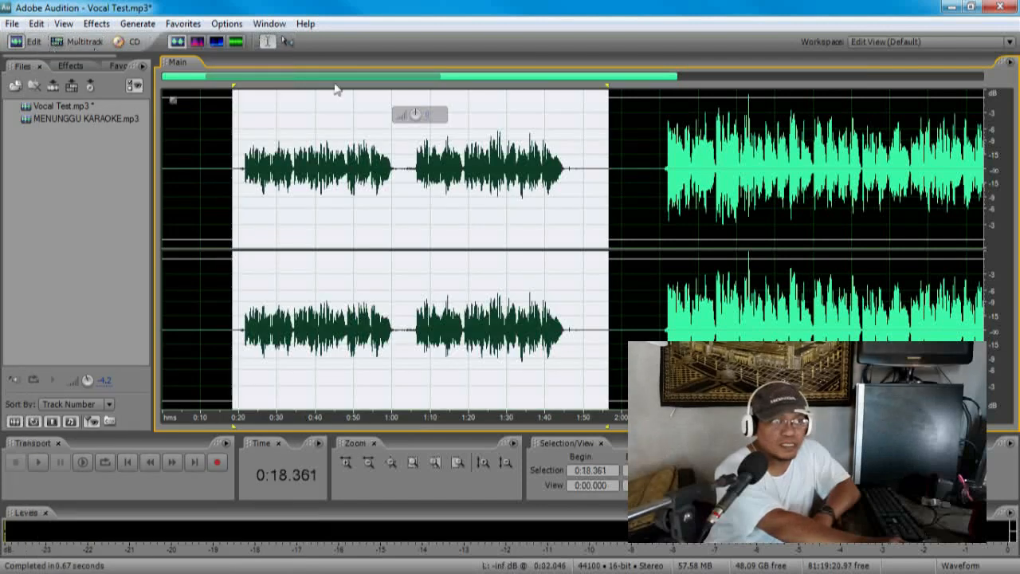
pyautogui.click(185, 23)
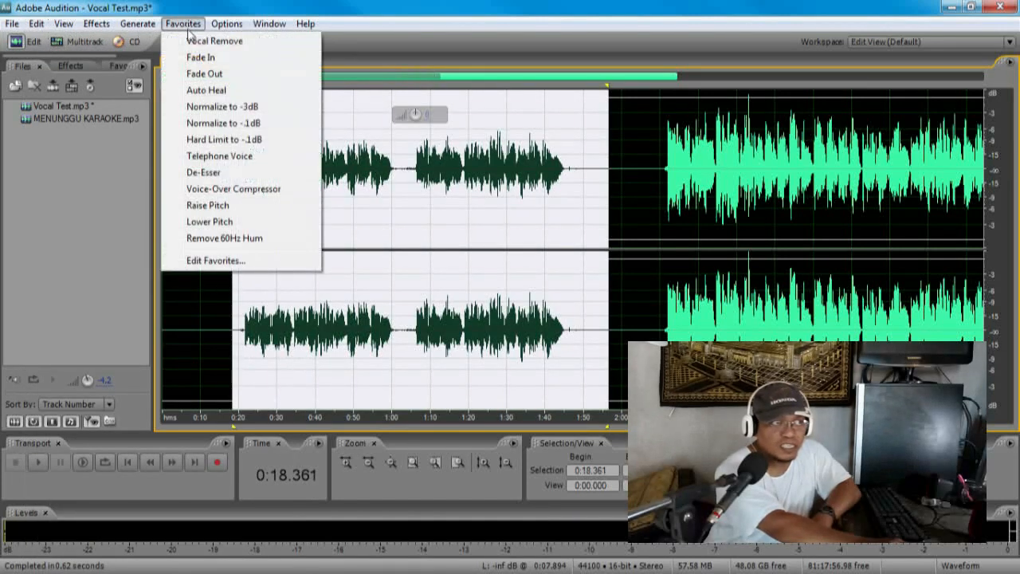
pyautogui.click(231, 125)
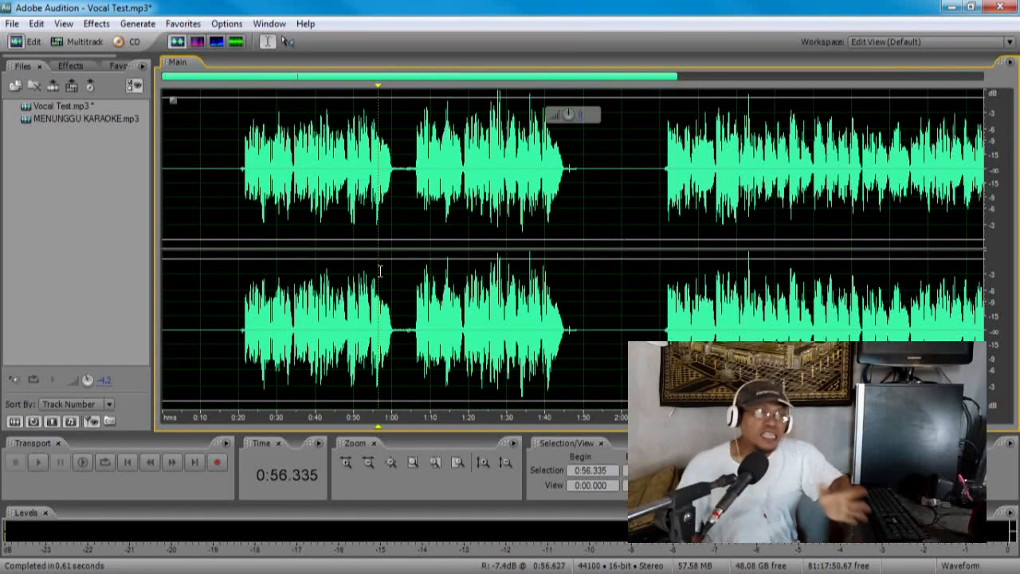
# Step: Examine the loud peaks around 1:27 to 1:28 in the second vocal section up close, then return to the full recording
pyautogui.click(509, 321)
pyautogui.scroll(5, 509, 321)
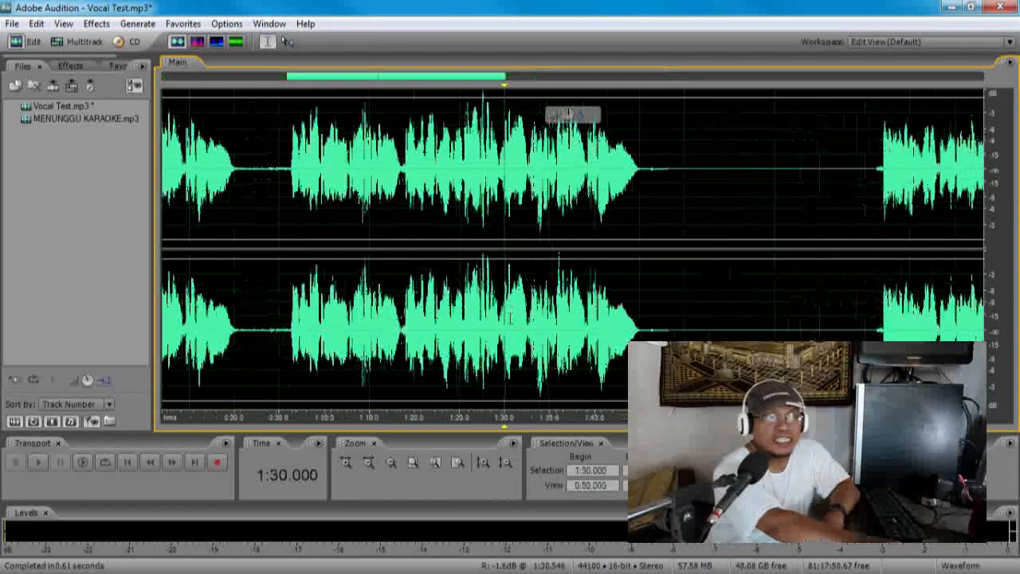
pyautogui.scroll(2, 427, 265)
pyautogui.click(424, 264)
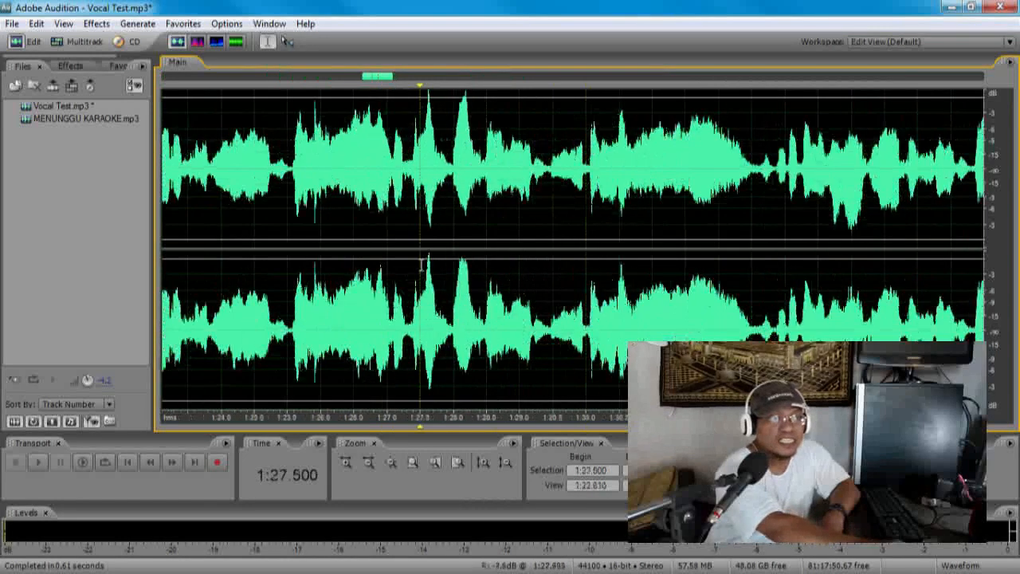
pyautogui.moveTo(438, 265); pyautogui.dragTo(481, 268)
pyautogui.scroll(-5, 482, 268)
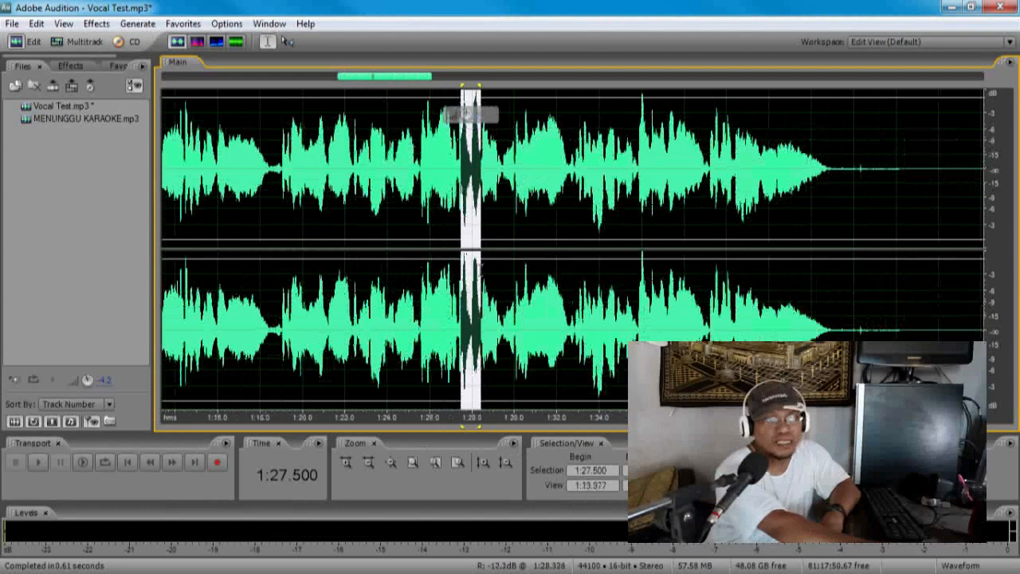
pyautogui.click(472, 271)
pyautogui.scroll(-1, 472, 272)
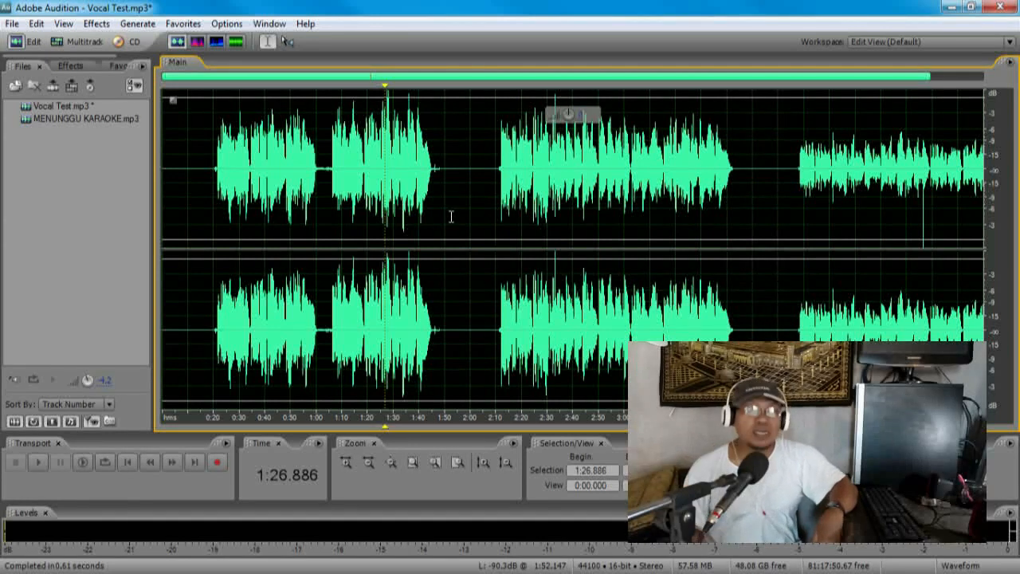
pyautogui.scroll(-1, 446, 217)
pyautogui.click(207, 314)
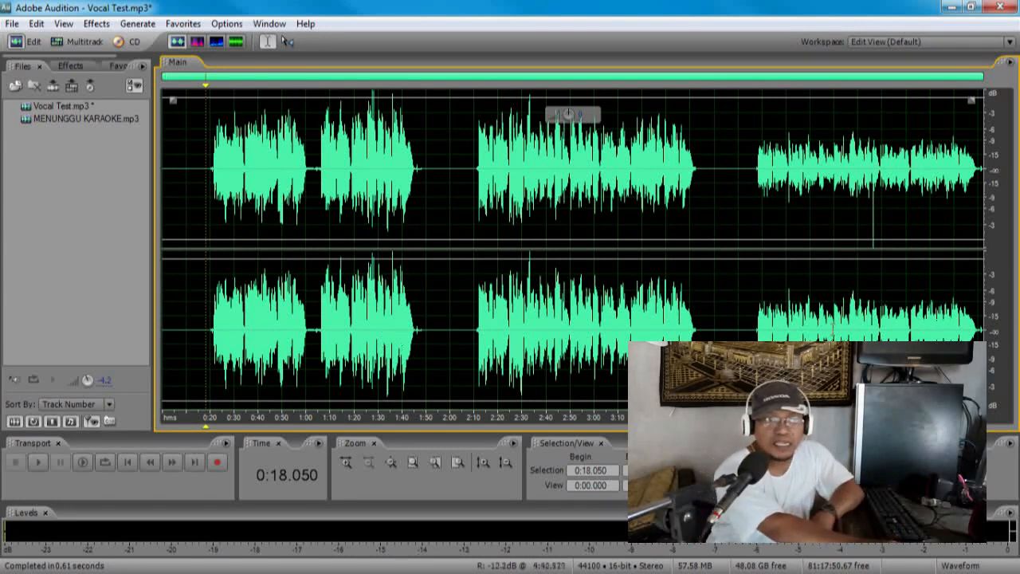
# Step: Apply Normalize to -.1dB to the last vocal section, from 4:03.991 to the end of the recording, and clear the selection
pyautogui.moveTo(749, 319); pyautogui.dragTo(985, 337)
pyautogui.scroll(1, 981, 334)
pyautogui.click(731, 335)
pyautogui.moveTo(629, 337); pyautogui.dragTo(985, 338)
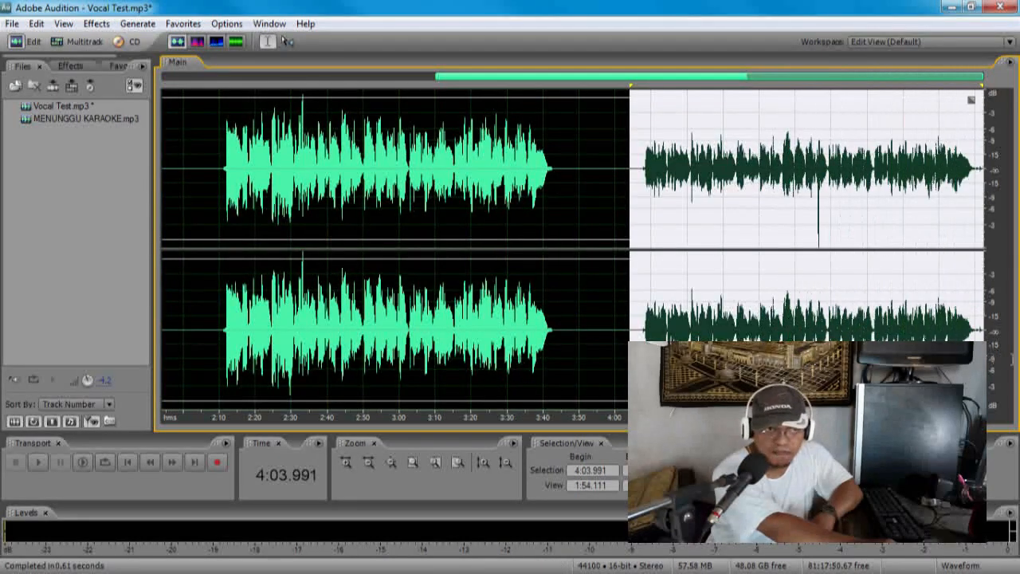
pyautogui.click(182, 24)
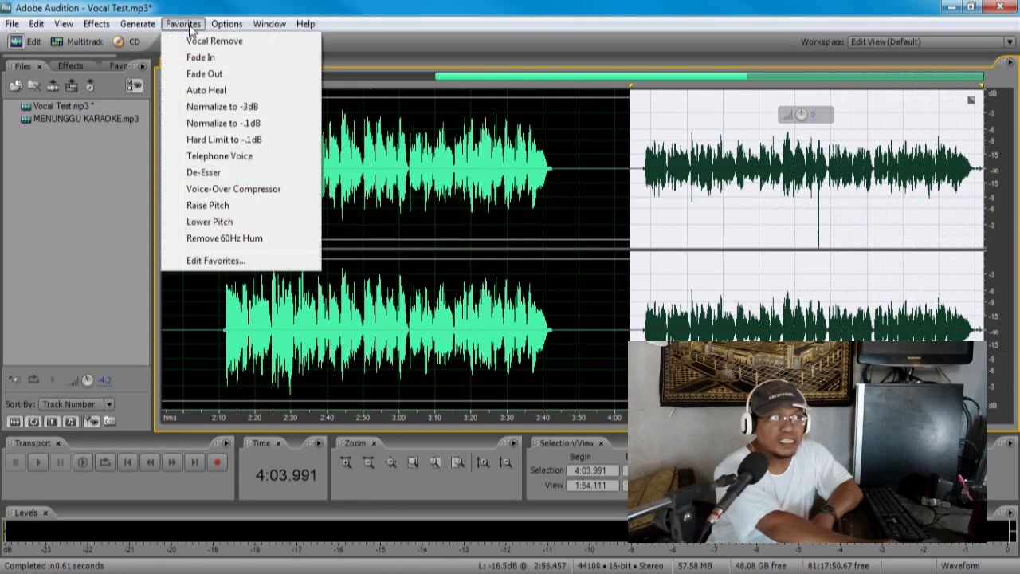
pyautogui.click(224, 122)
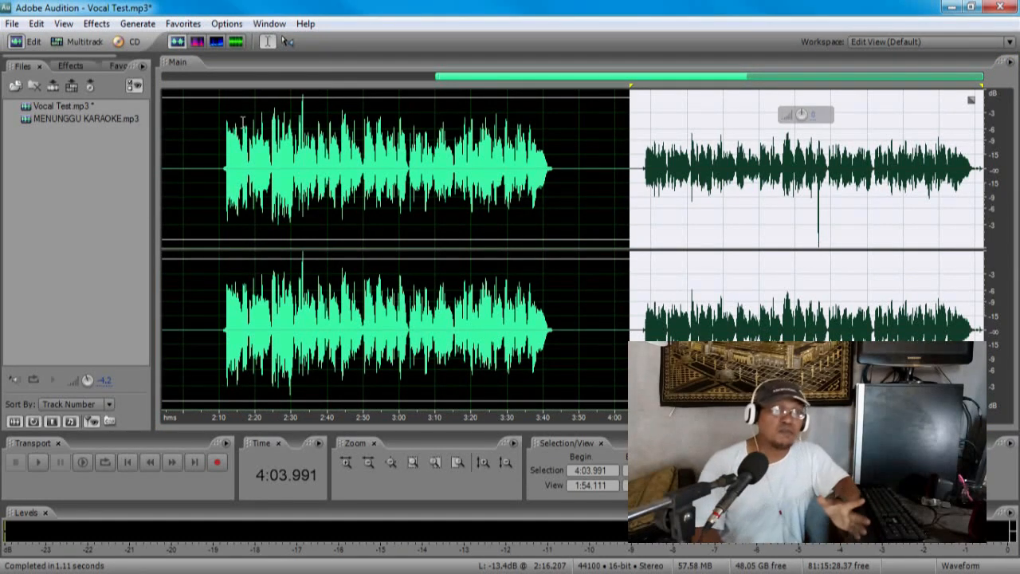
pyautogui.click(359, 224)
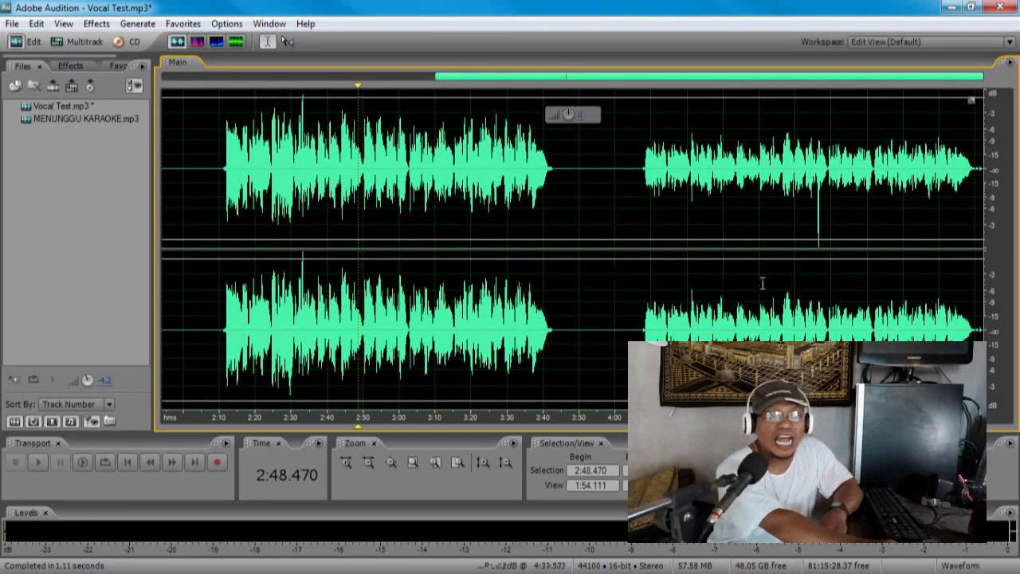
# Step: Examine the isolated spike near 4:56 up close, and select the whole last vocal section from 4:05.545 to the end for comparison
pyautogui.click(817, 229)
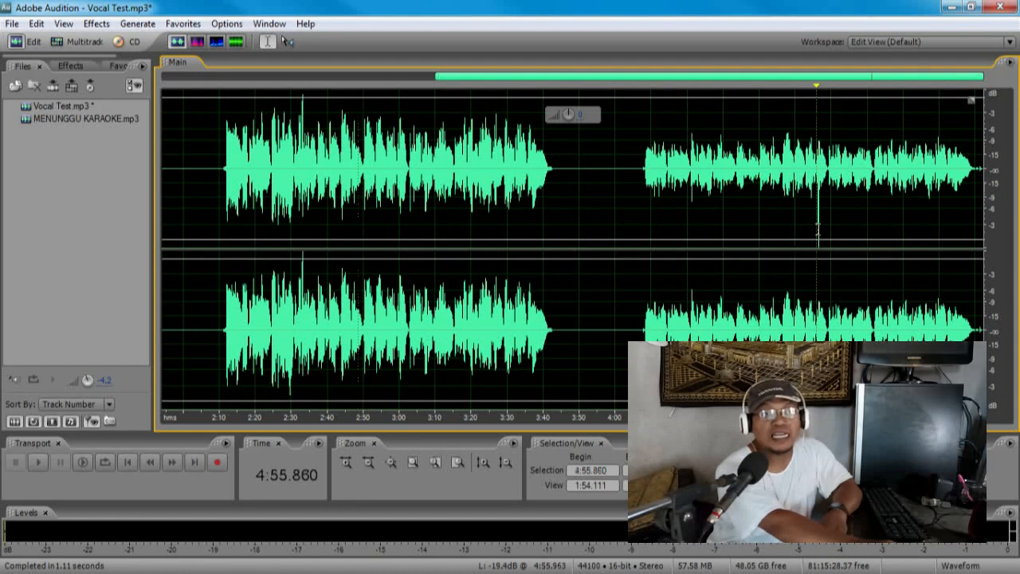
pyautogui.click(346, 462)
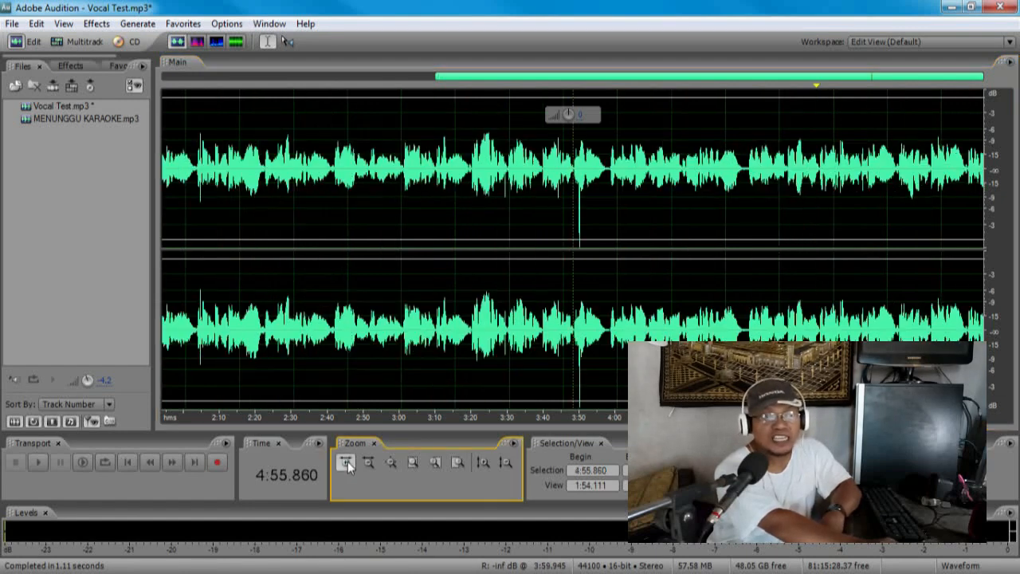
pyautogui.click(348, 463)
pyautogui.click(348, 462)
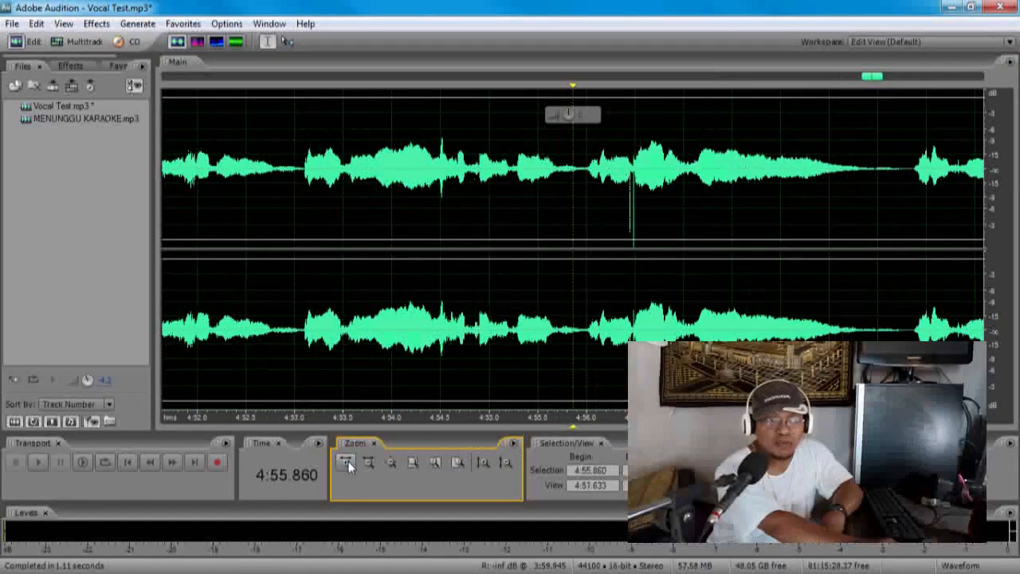
pyautogui.click(349, 461)
pyautogui.moveTo(736, 199); pyautogui.dragTo(769, 200)
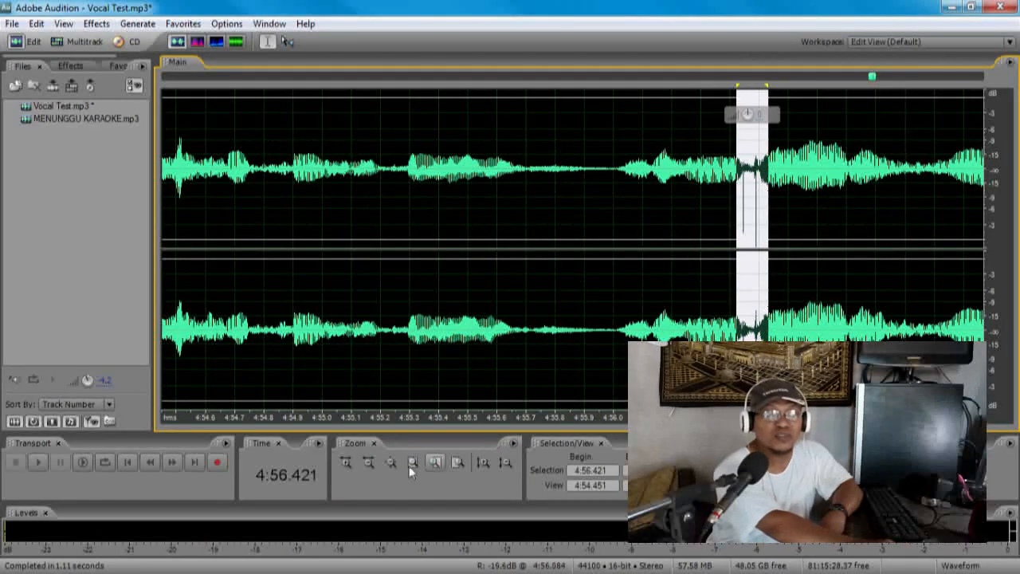
pyautogui.click(365, 465)
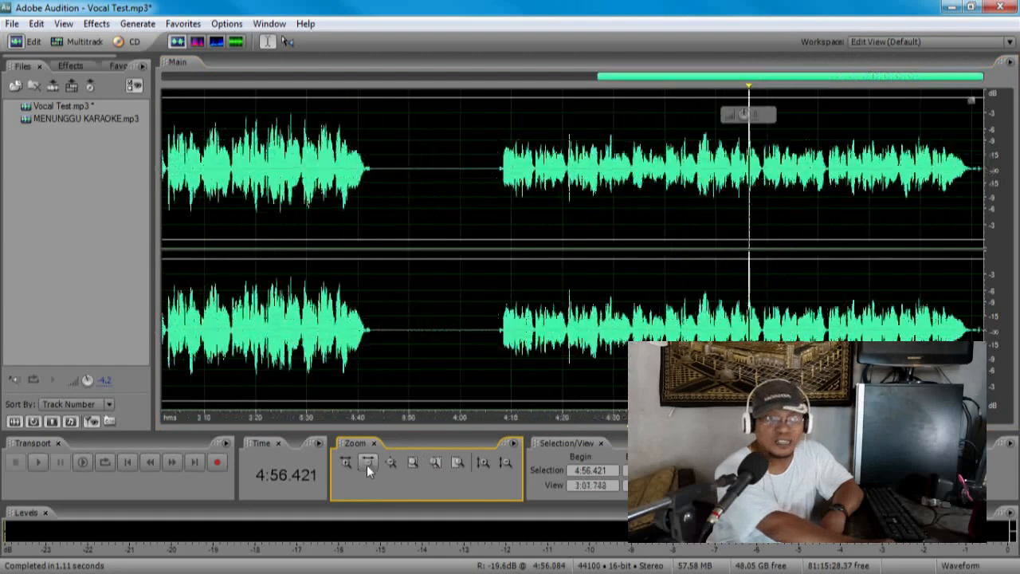
pyautogui.moveTo(487, 319); pyautogui.dragTo(1019, 337)
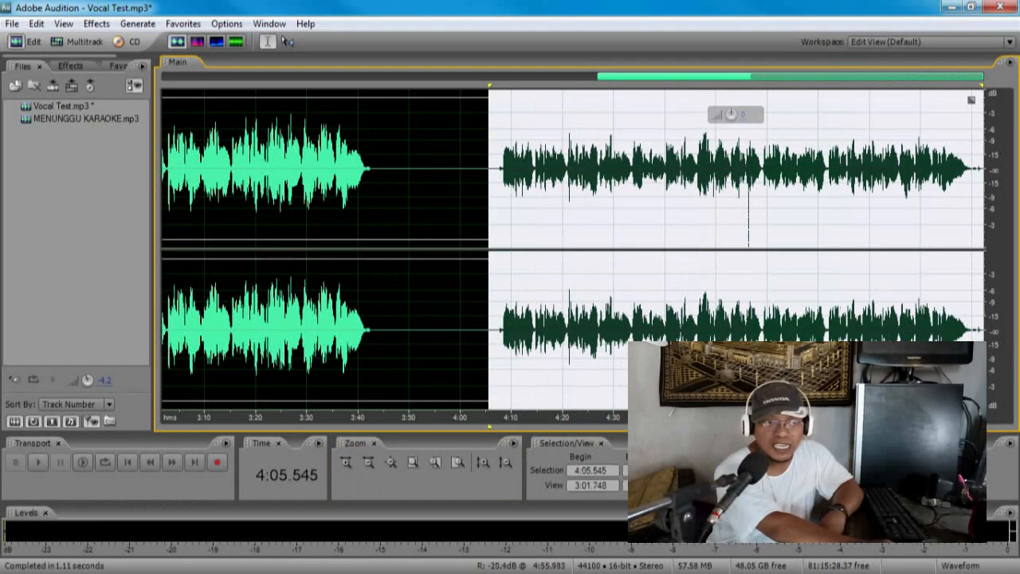
# Step: Inspect the spike near 4:56 again, mark the short stretch around it from 4:56.186, and clear the selection
pyautogui.click(747, 383)
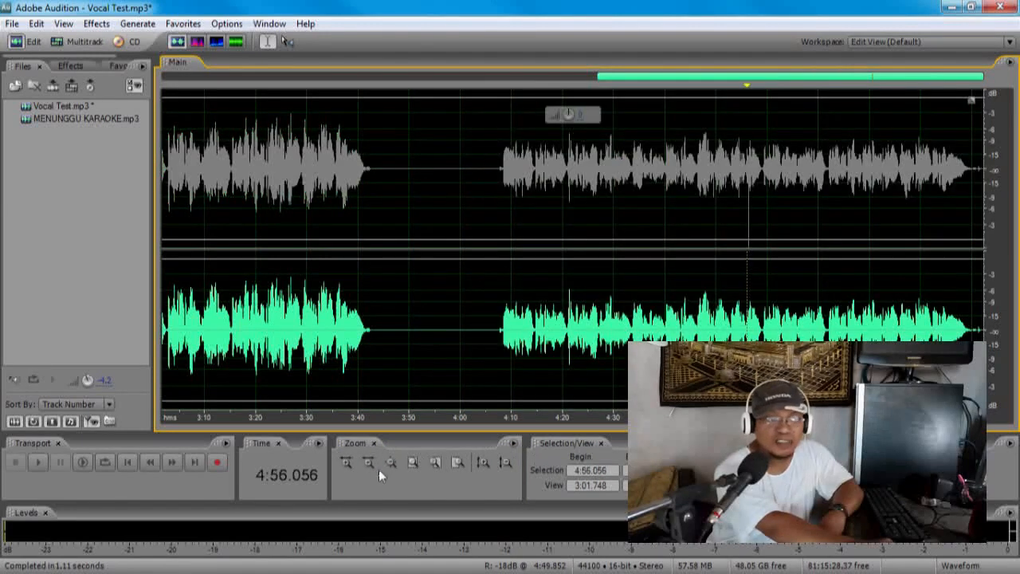
pyautogui.click(348, 461)
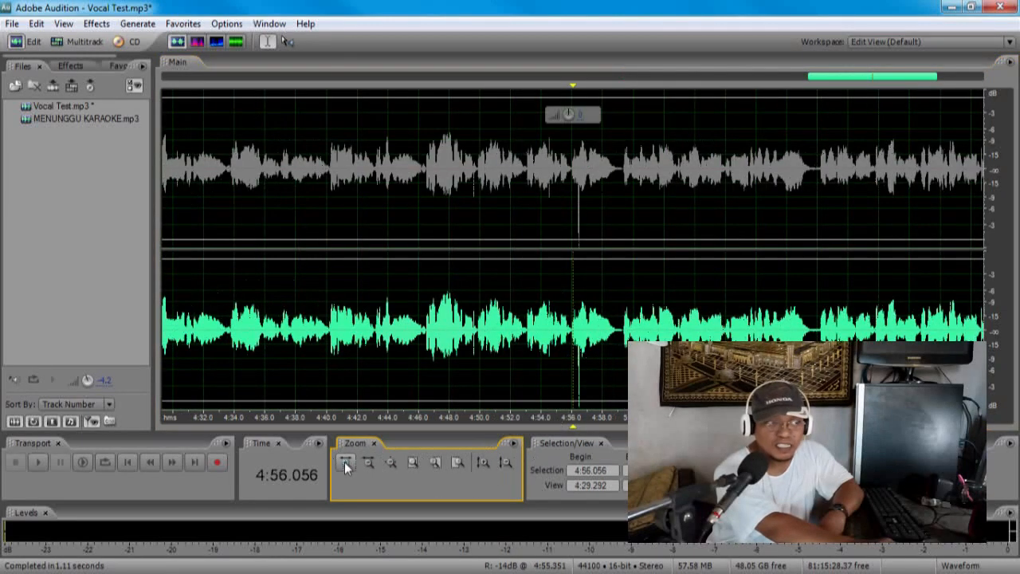
pyautogui.click(344, 461)
pyautogui.click(587, 214)
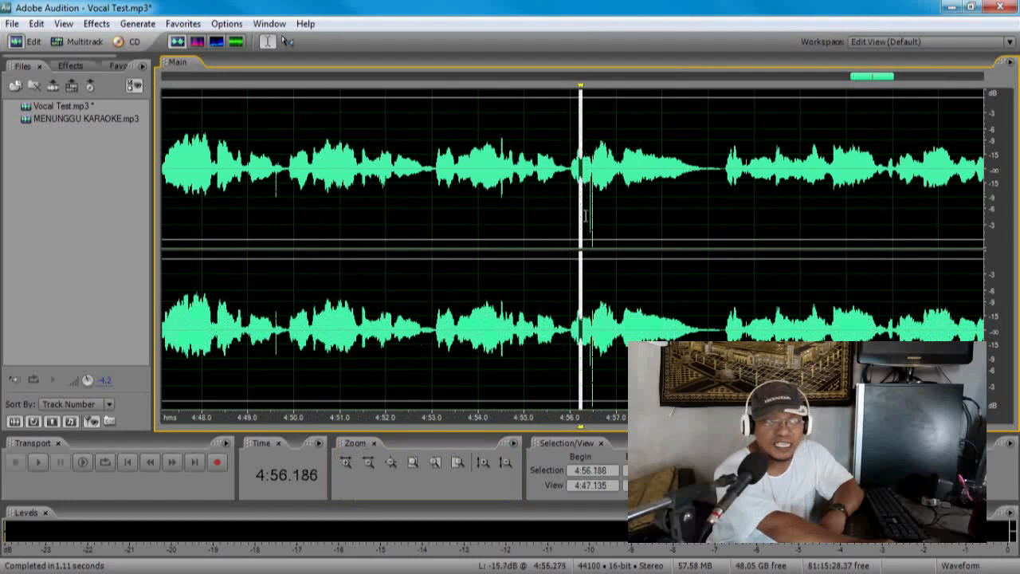
pyautogui.moveTo(584, 216); pyautogui.dragTo(601, 217)
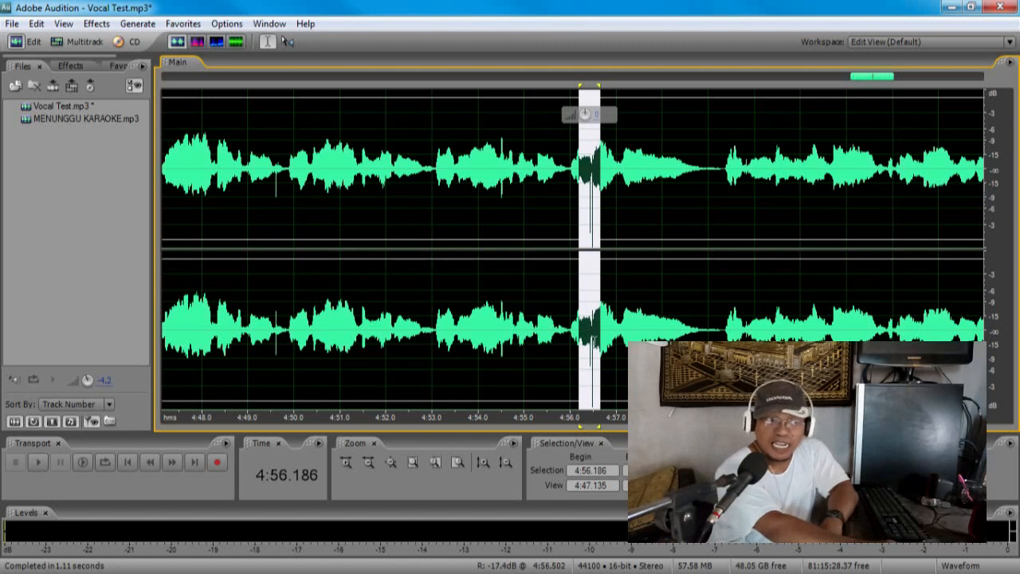
pyautogui.click(593, 340)
pyautogui.click(588, 349)
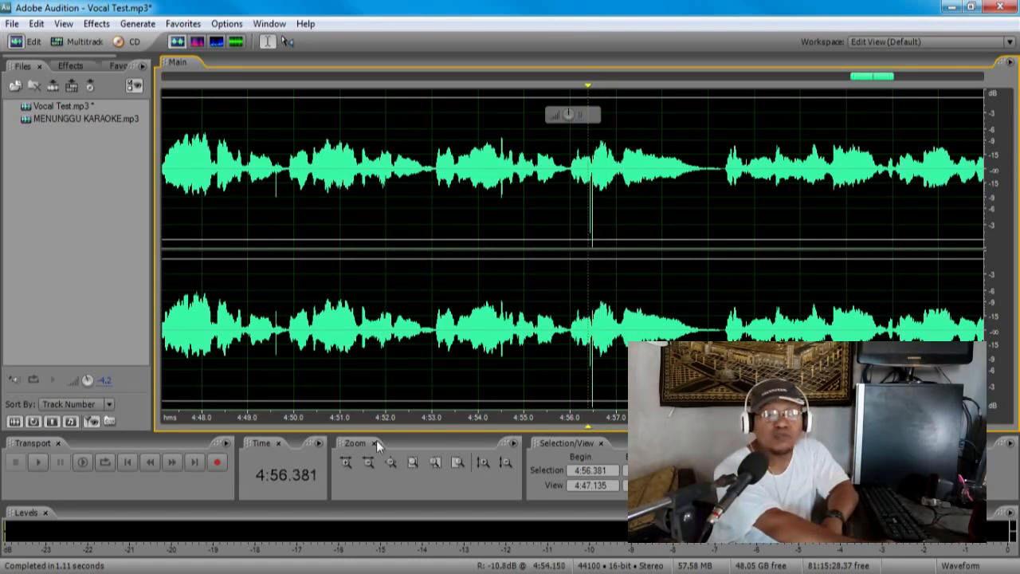
# Step: Delete the short stretch containing the loud spikes from both channels, from 4:56.400 to about 4:56.54
pyautogui.click(345, 462)
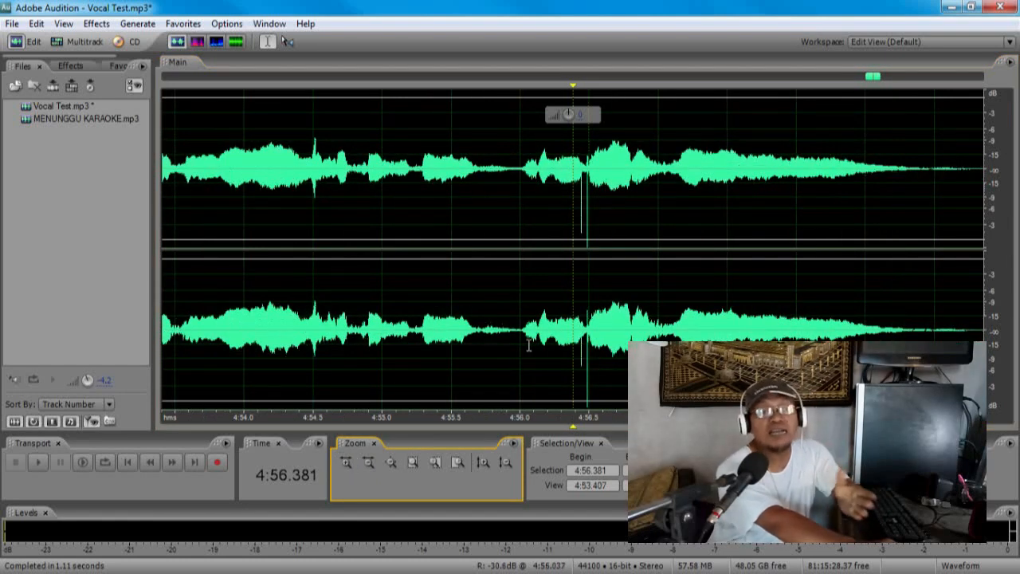
pyautogui.scroll(2, 647, 346)
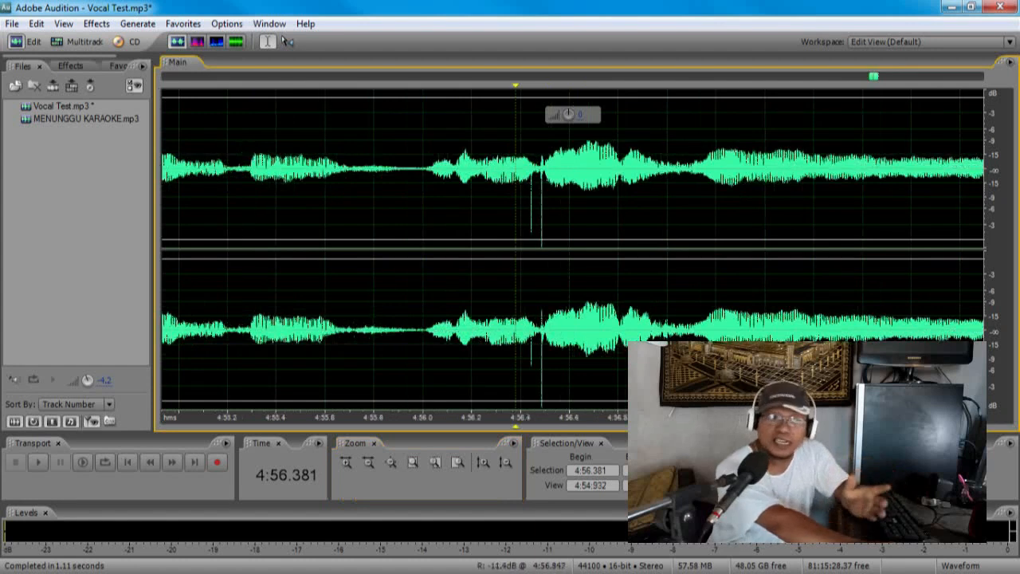
pyautogui.moveTo(522, 328); pyautogui.dragTo(556, 329)
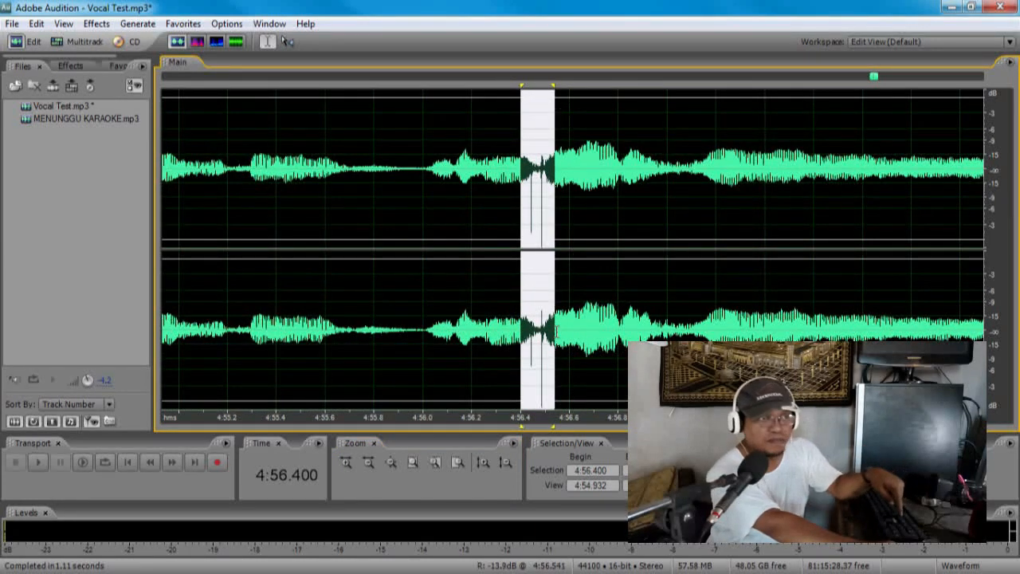
pyautogui.press('Delete')
pyautogui.scroll(-10, 556, 331)
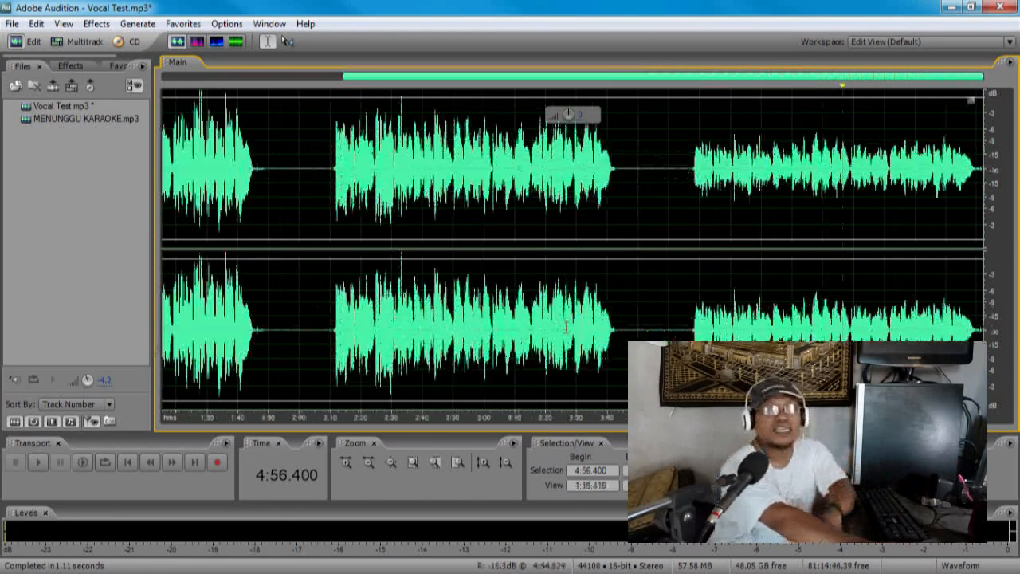
pyautogui.click(927, 322)
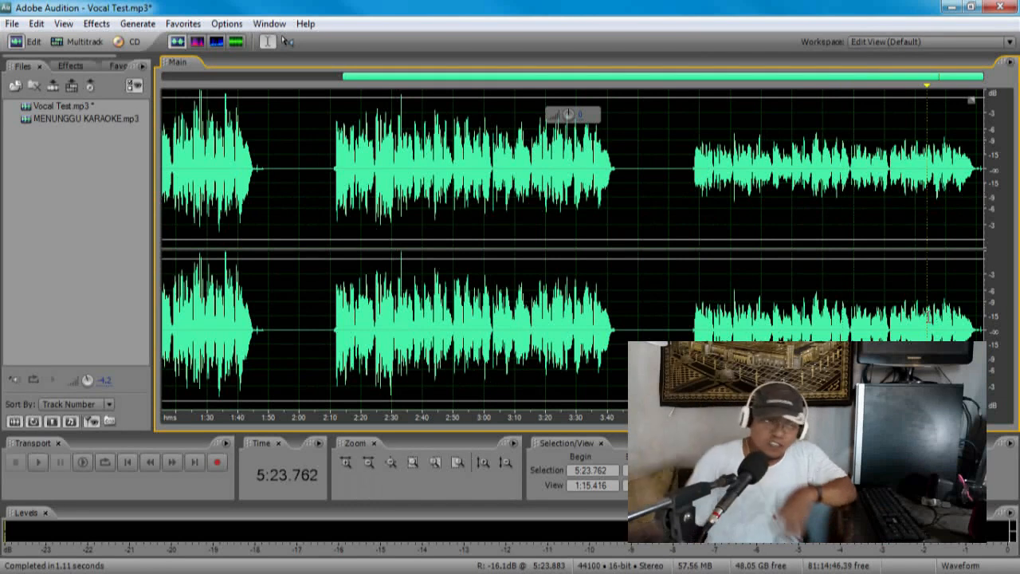
# Step: Apply Normalize to -.1dB to the last vocal section, from 4:04.941 to the end, and clear the selection
pyautogui.moveTo(685, 326); pyautogui.dragTo(985, 327)
pyautogui.click(184, 24)
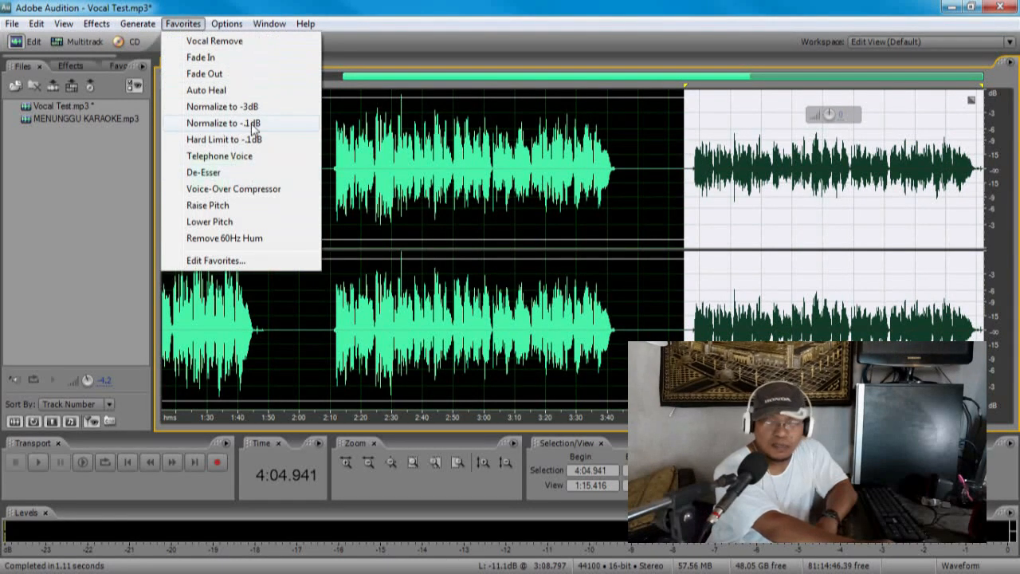
pyautogui.click(253, 125)
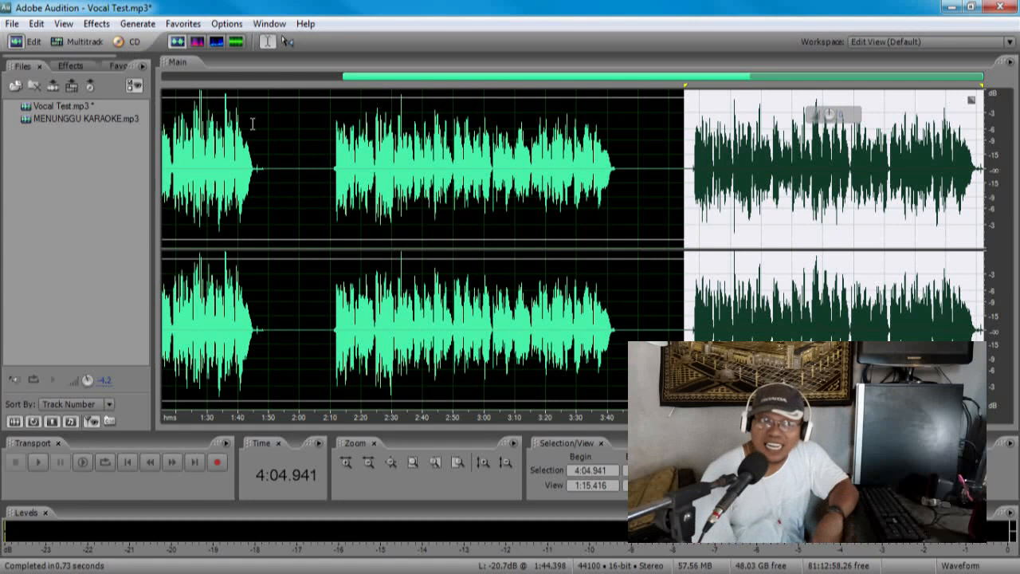
pyautogui.click(819, 265)
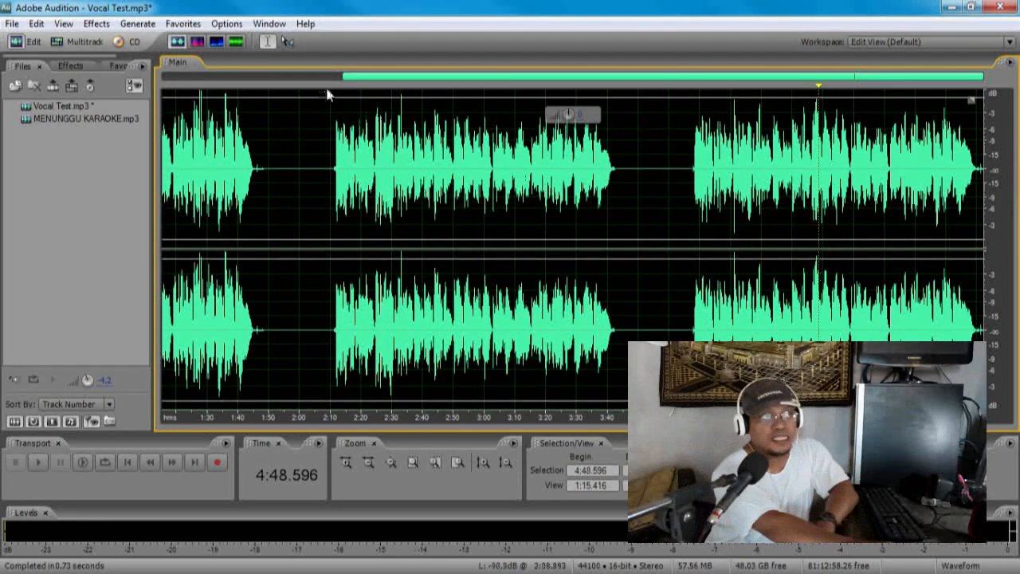
# Step: Undo the last section's latest normalization and the deletion of the spikes near 4:56
pyautogui.click(36, 24)
pyautogui.click(54, 40)
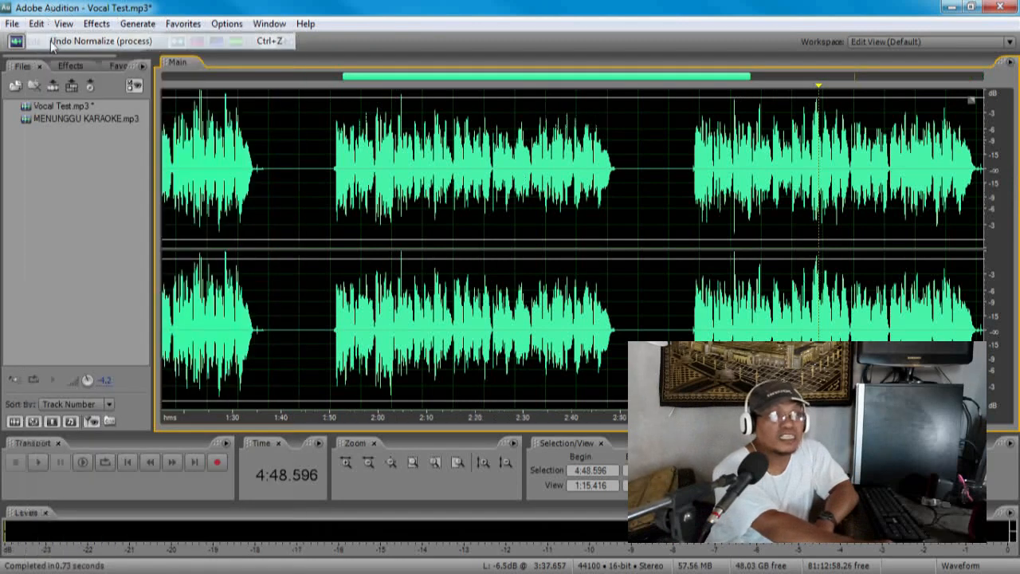
pyautogui.click(36, 23)
pyautogui.click(54, 41)
# Step: Locate the spike near 4:56 in the last vocal section and play the audio from 4:56.289 to hear it
pyautogui.click(873, 326)
pyautogui.scroll(3, 873, 326)
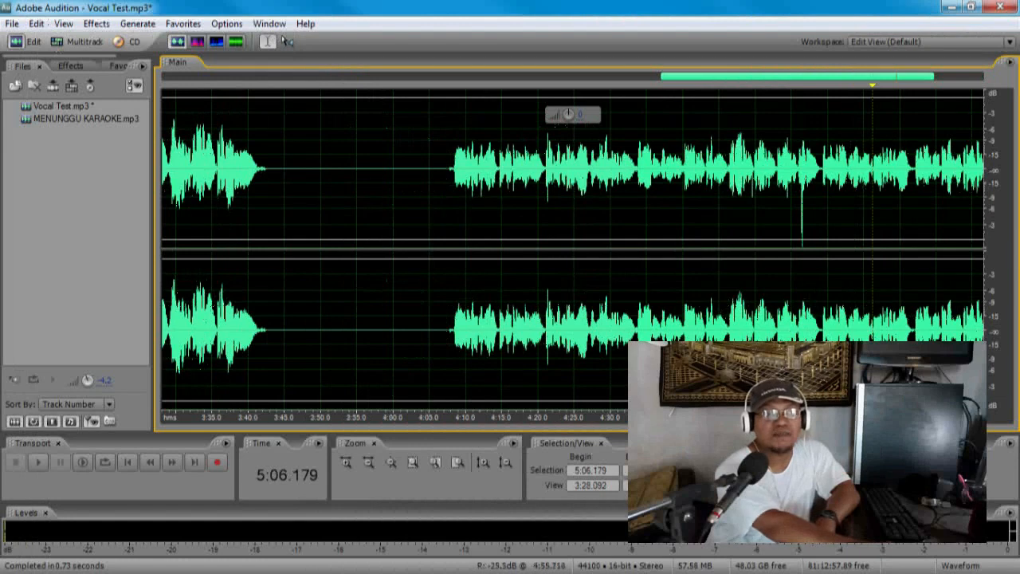
pyautogui.scroll(3, 821, 375)
pyautogui.click(771, 387)
pyautogui.scroll(-4, 773, 387)
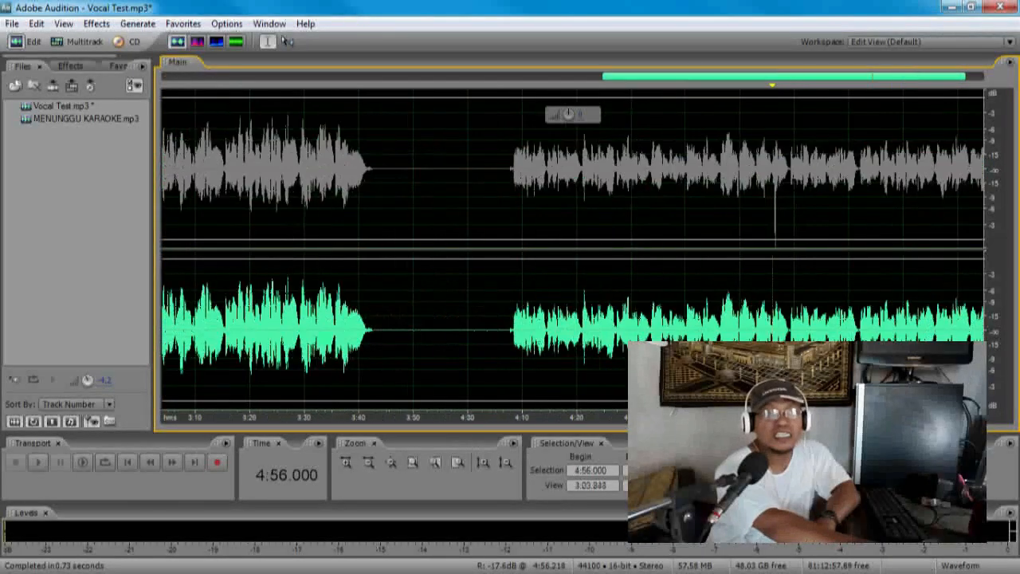
pyautogui.scroll(4, 757, 191)
pyautogui.click(757, 190)
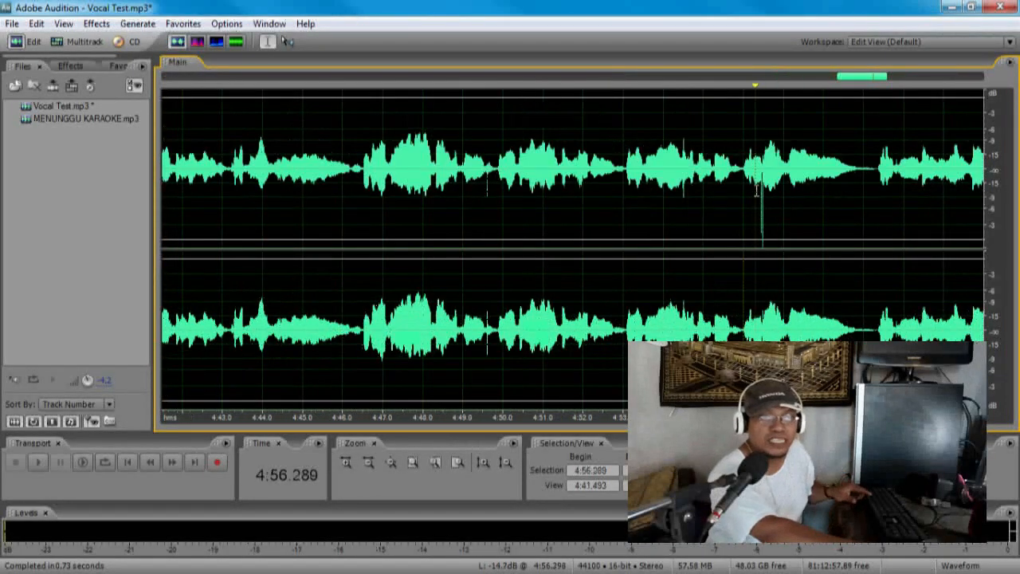
pyautogui.press('space')
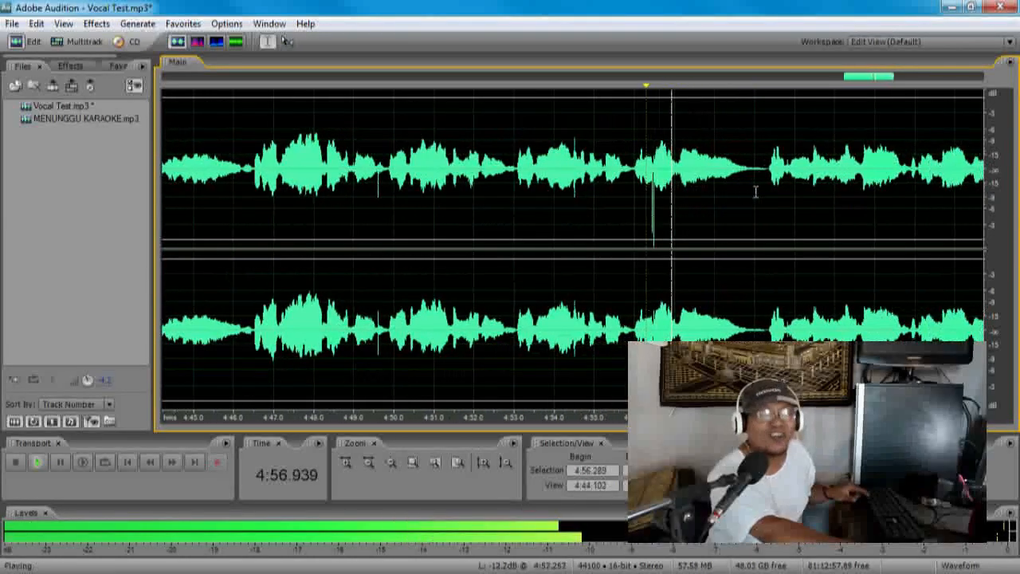
# Step: Stop the playback, show the full recording, and return the playback cursor to the beginning
pyautogui.scroll(-3, 757, 212)
pyautogui.scroll(-2, 761, 212)
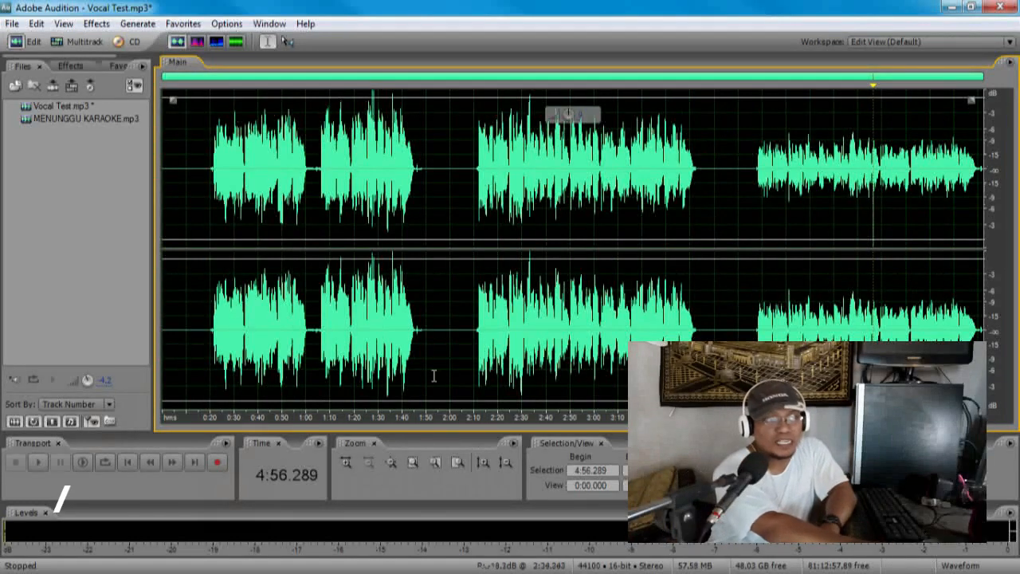
pyautogui.click(132, 465)
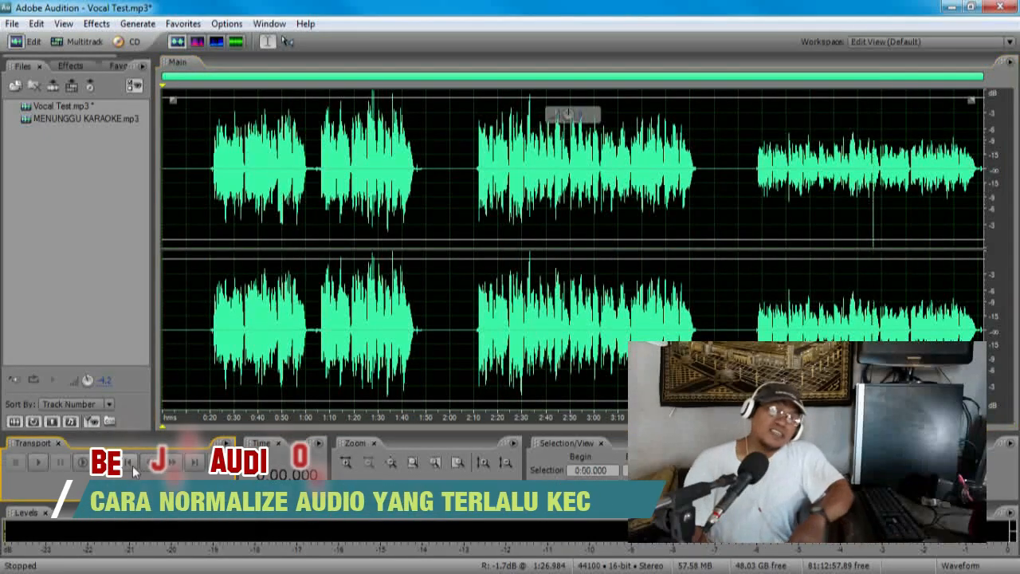